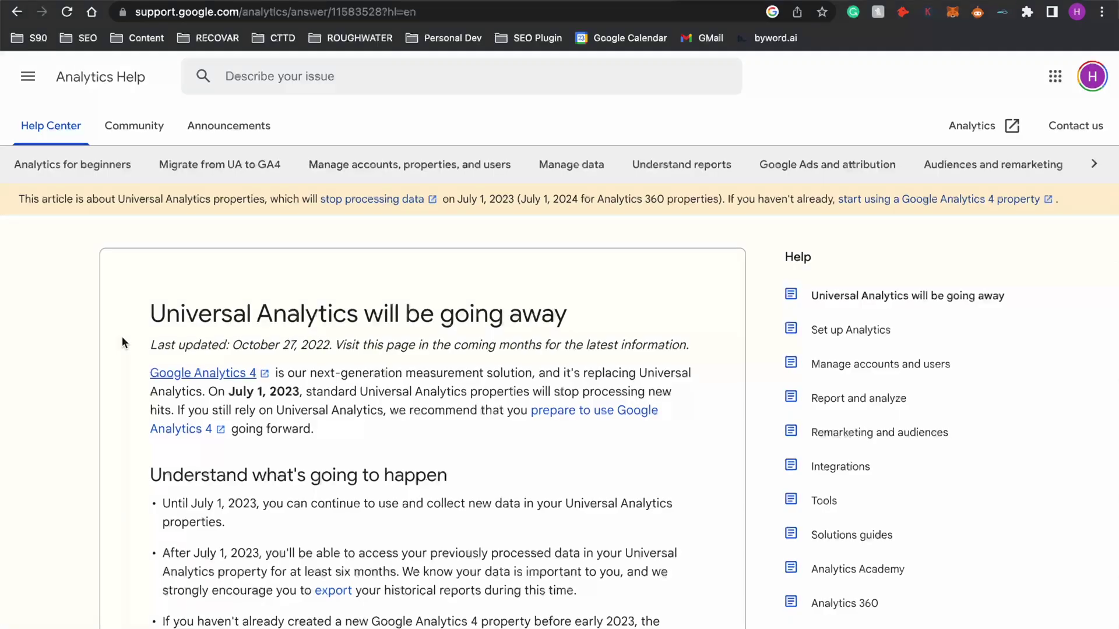
Scroll down through the 'Universal Analytics will be going away' help article
scroll(122, 339, "down", 3)
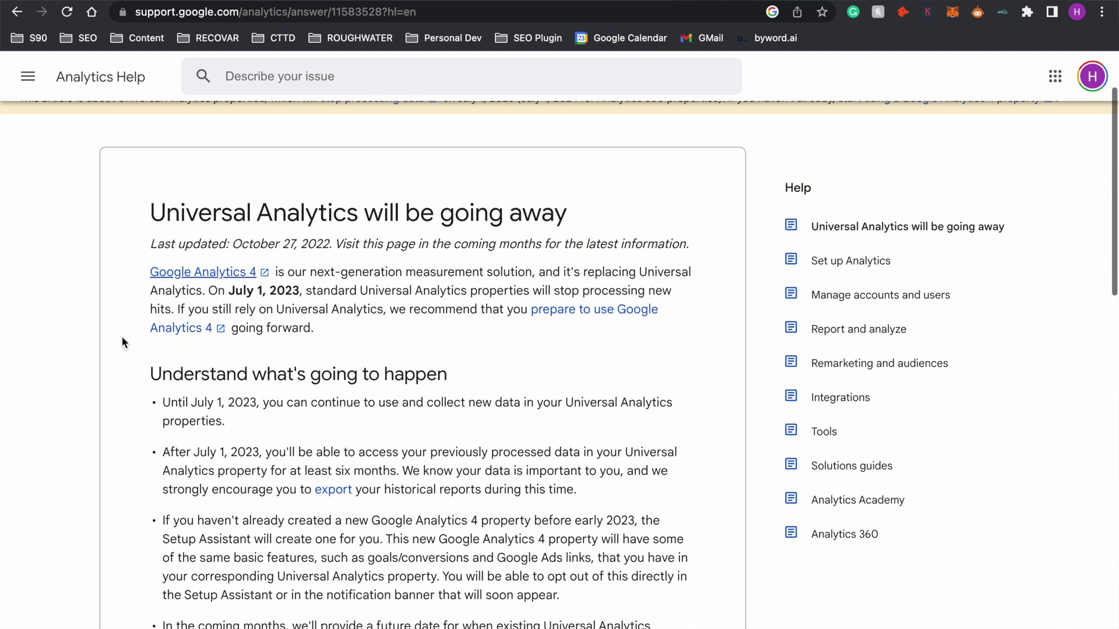
scroll(121, 335, "down", 3)
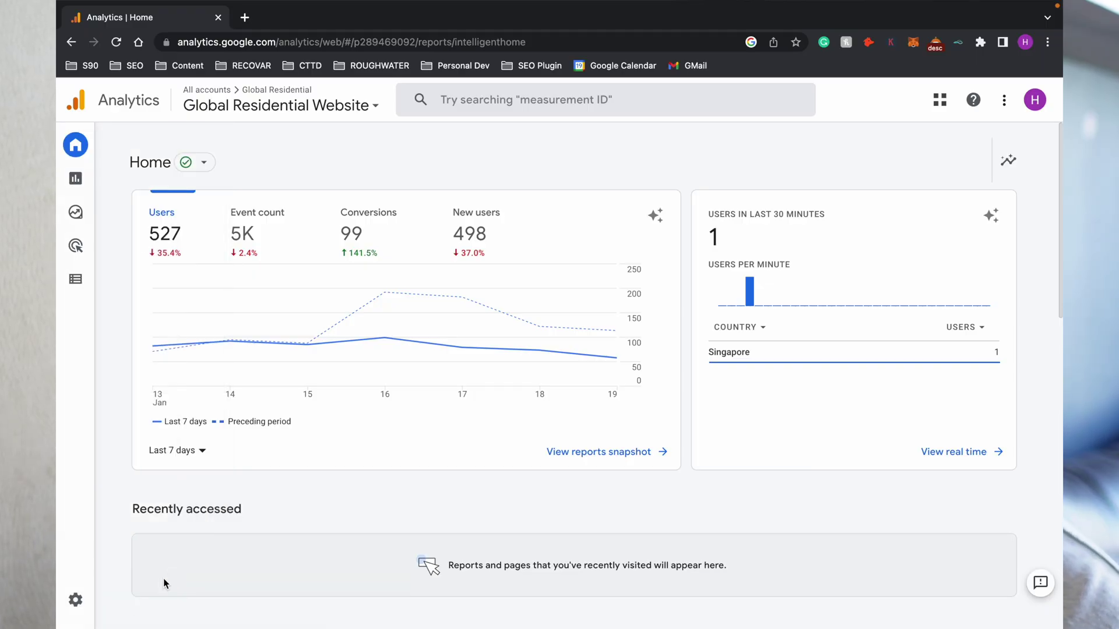
From Admin, create an account named SEOSpace and scroll past the data-sharing checkboxes, leaving them ticked
left_click(79, 606)
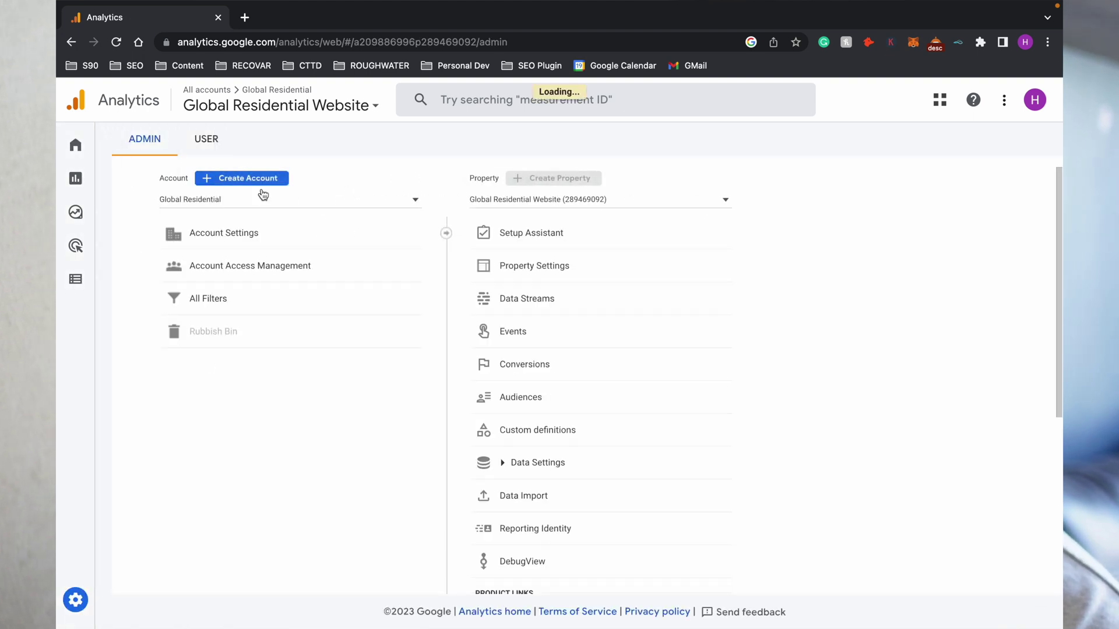
left_click(249, 180)
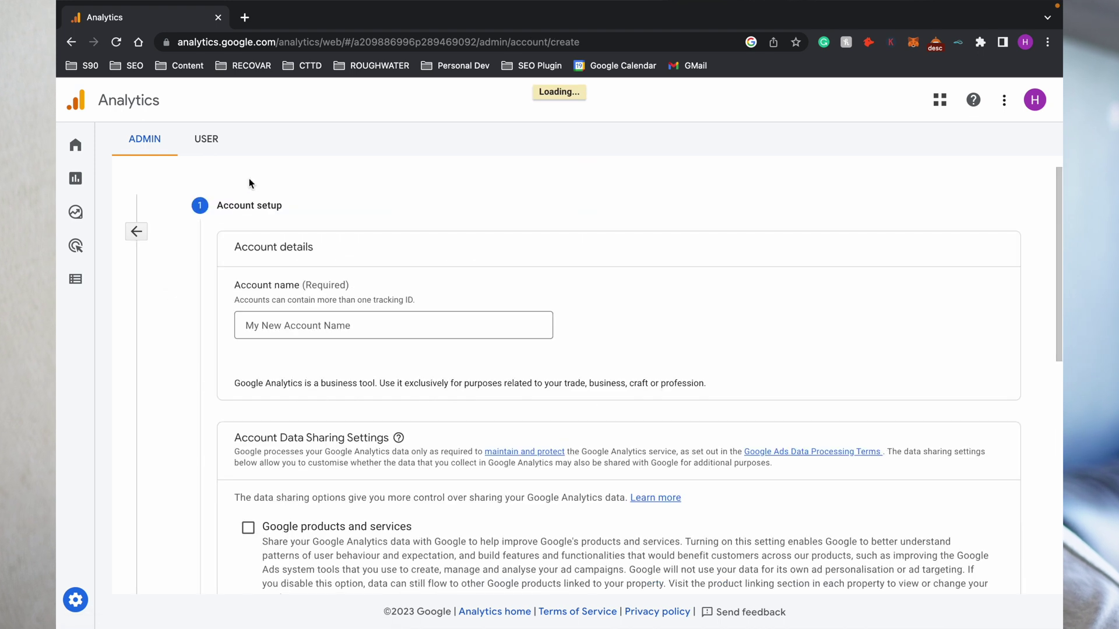
left_click(370, 330)
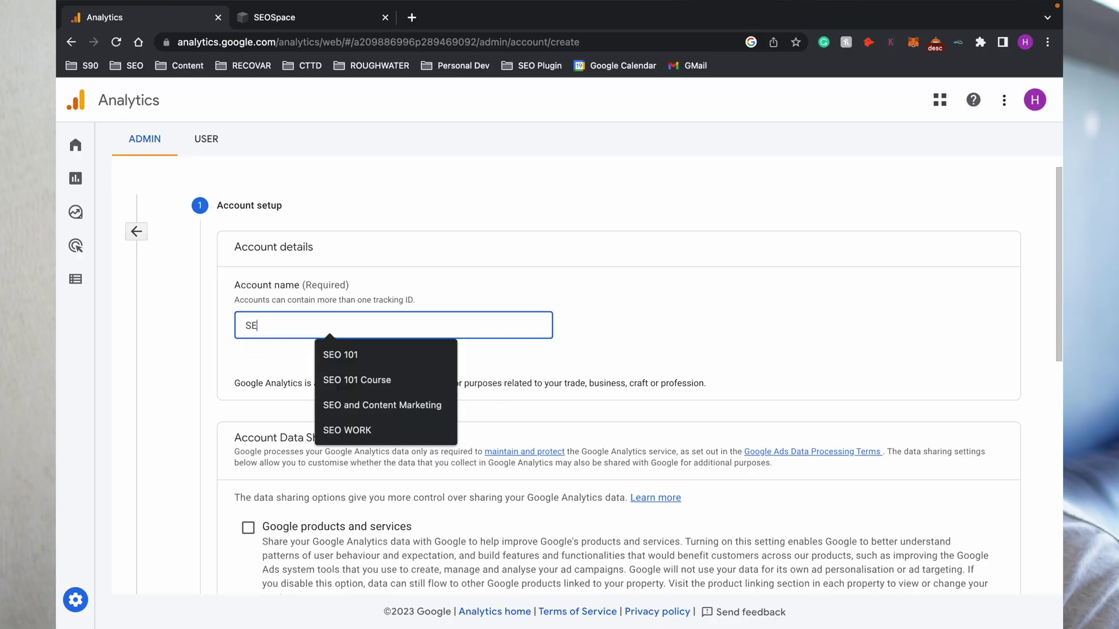
type("OSpace")
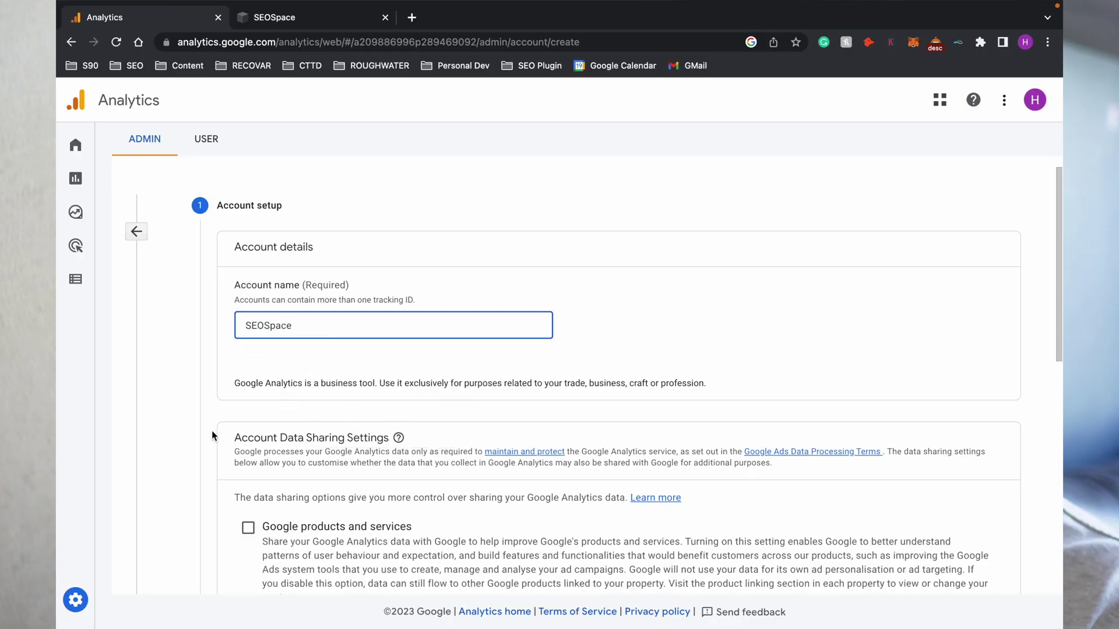
left_click(200, 440)
scroll(199, 440, "down", 4)
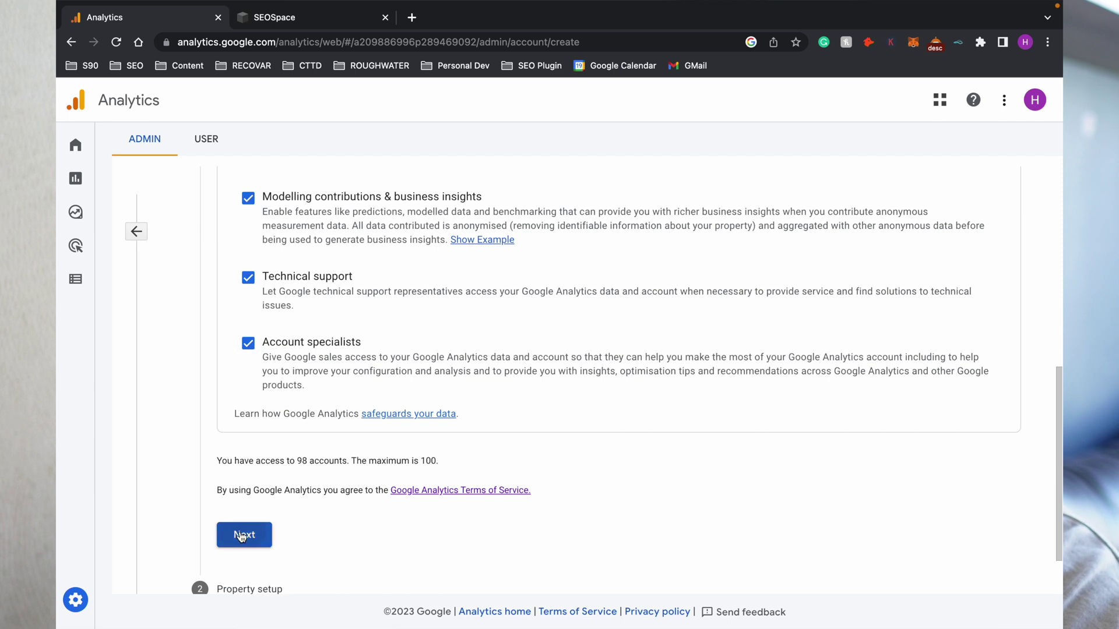
Name the new property SEOSpace
left_click(244, 535)
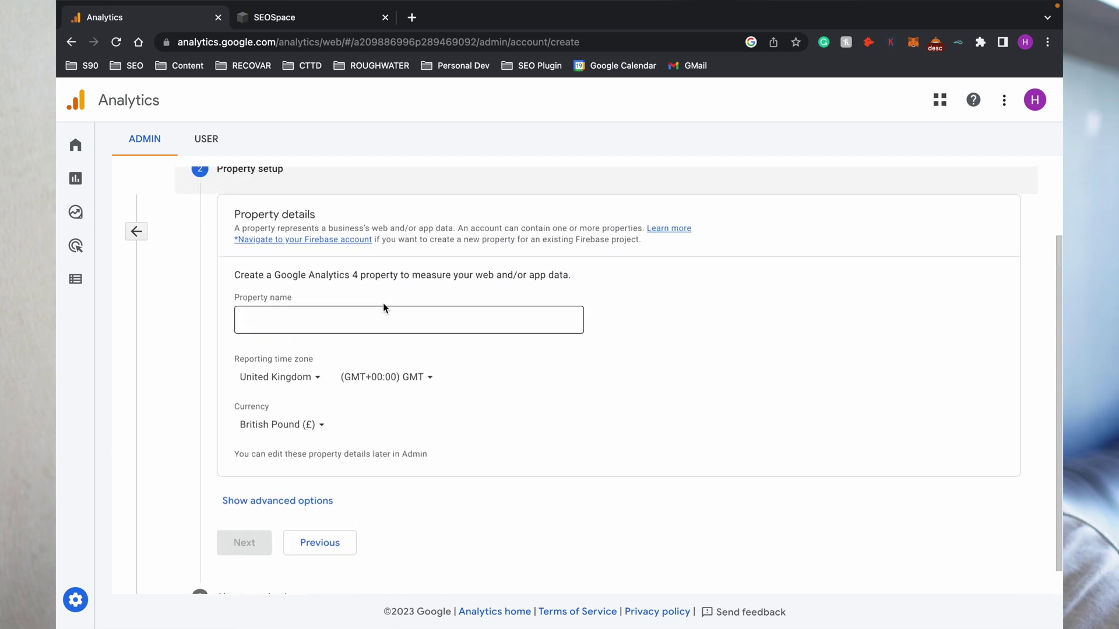
left_click(301, 320)
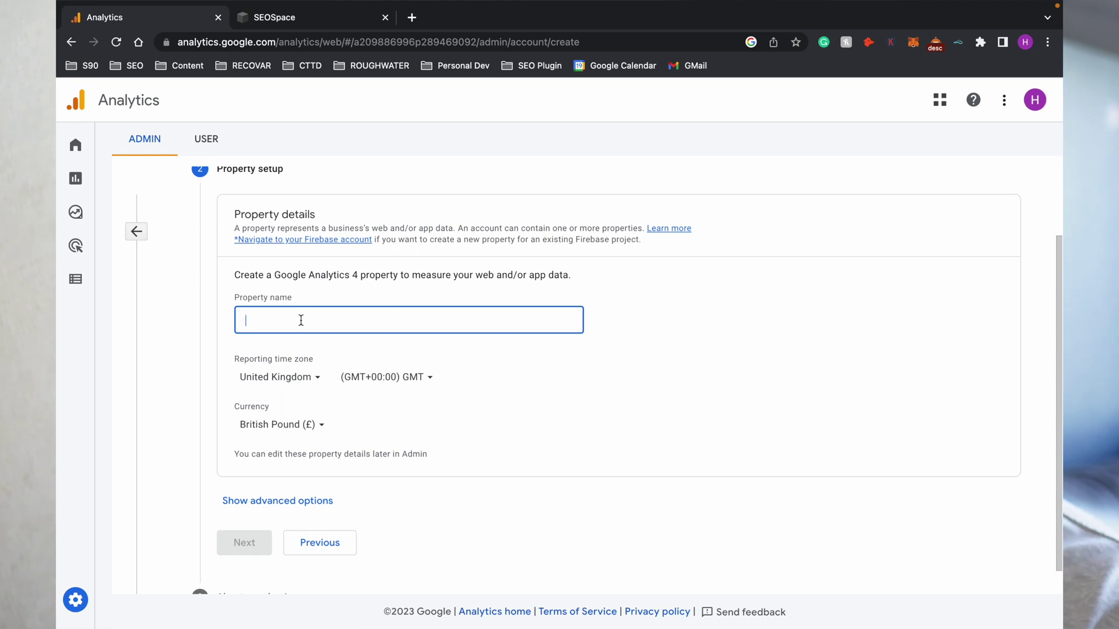
type("SEOSpace")
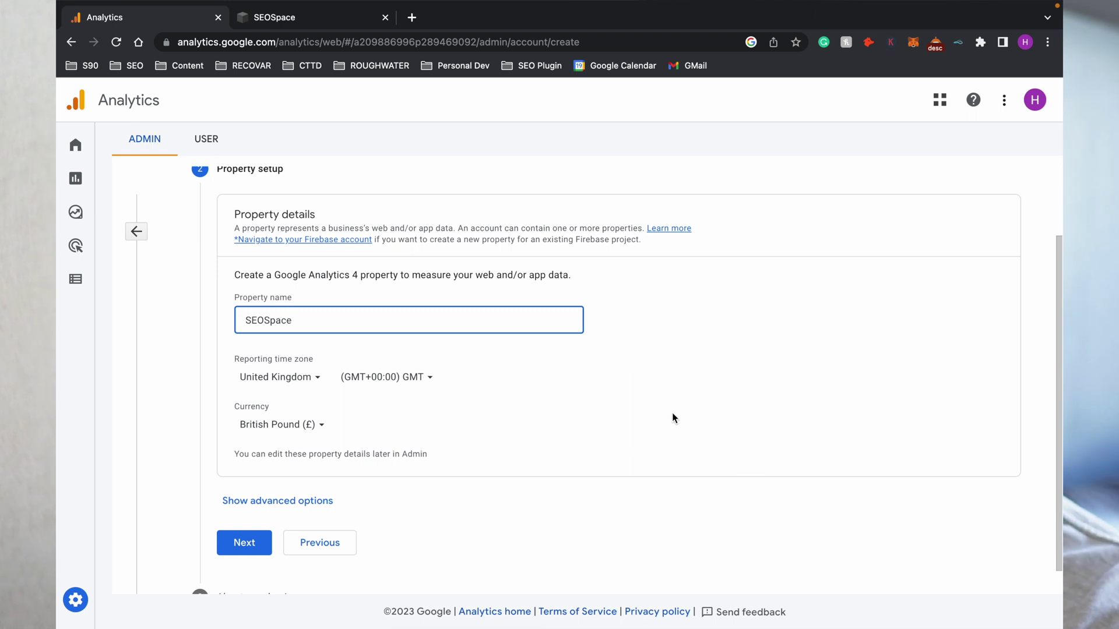
scroll(292, 387, "down", 1)
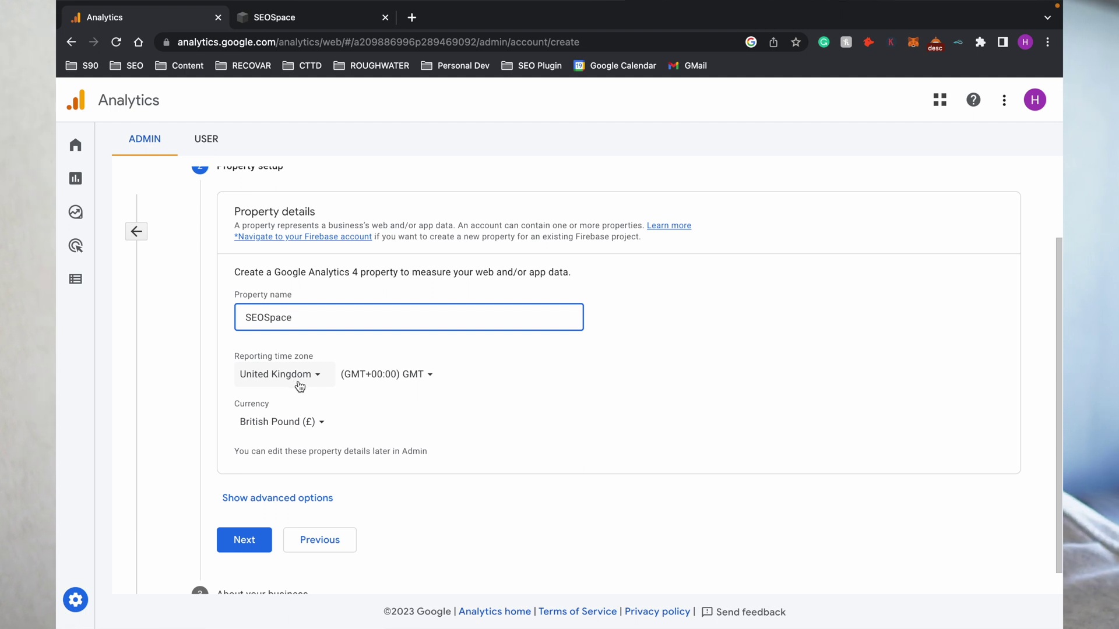
Set the industry category to Internet & Telecom and business size to Medium (11 to 100 employees)
left_click(254, 536)
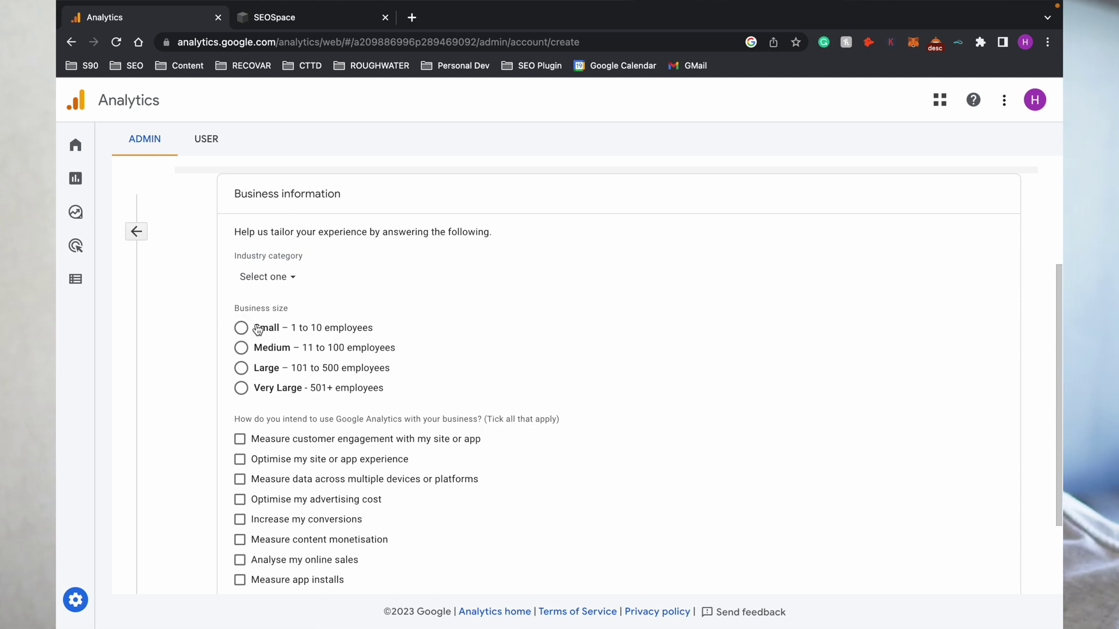
left_click(268, 282)
scroll(347, 431, "down", 3)
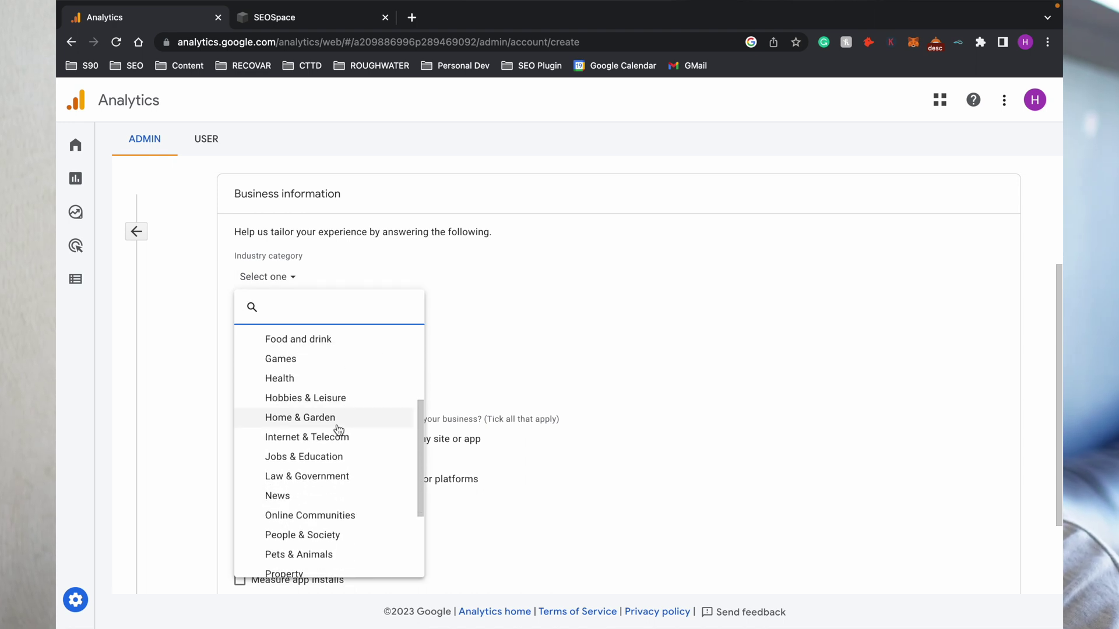
left_click(335, 446)
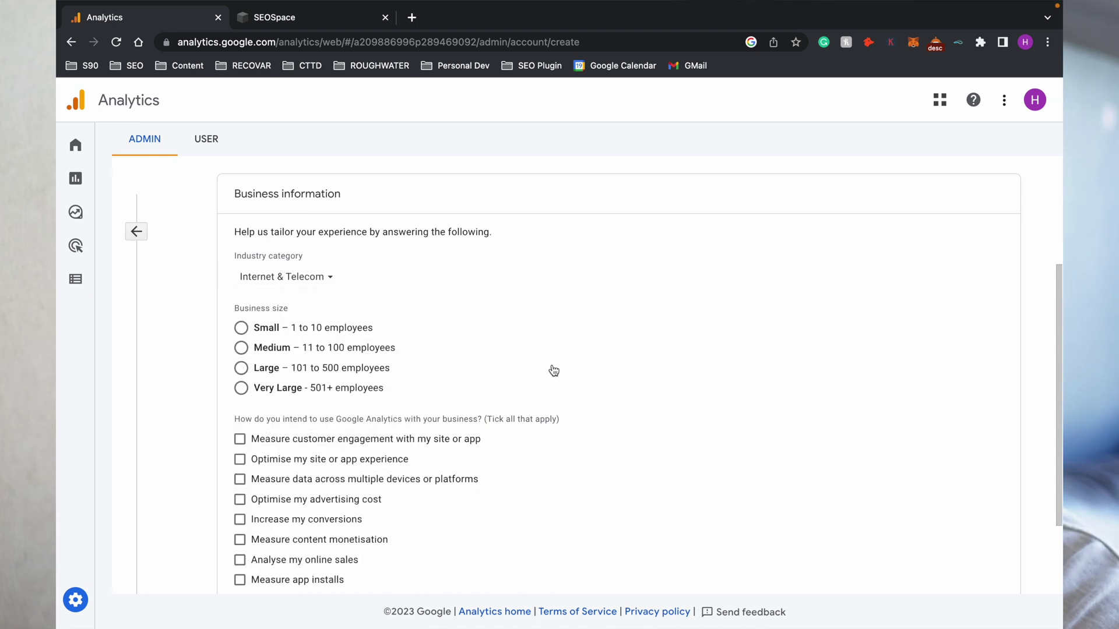
left_click(242, 349)
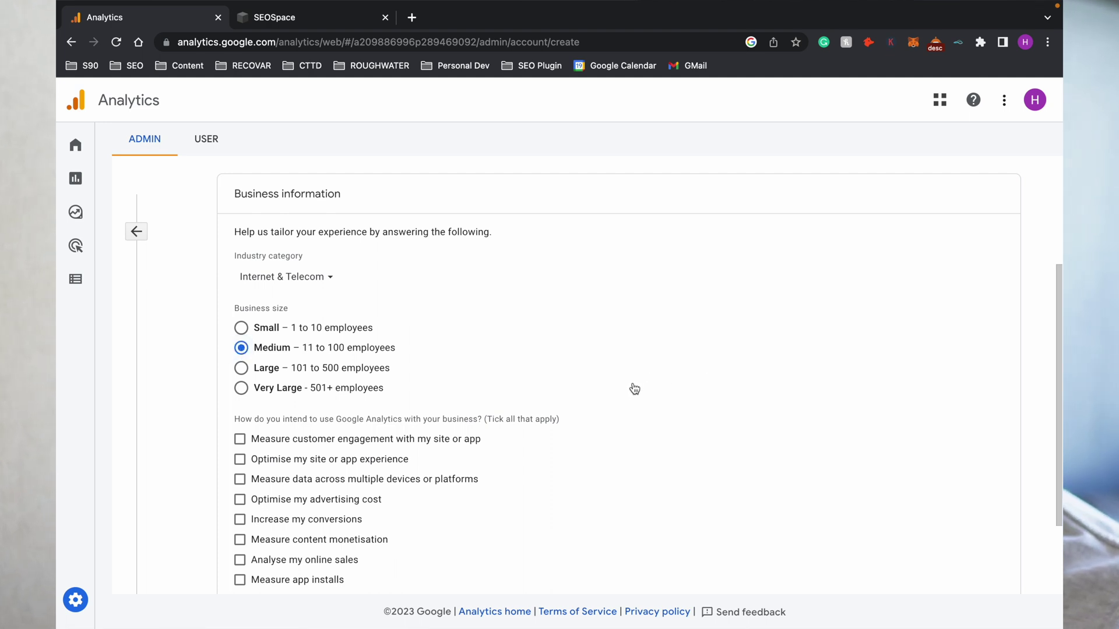
scroll(635, 389, "down", 3)
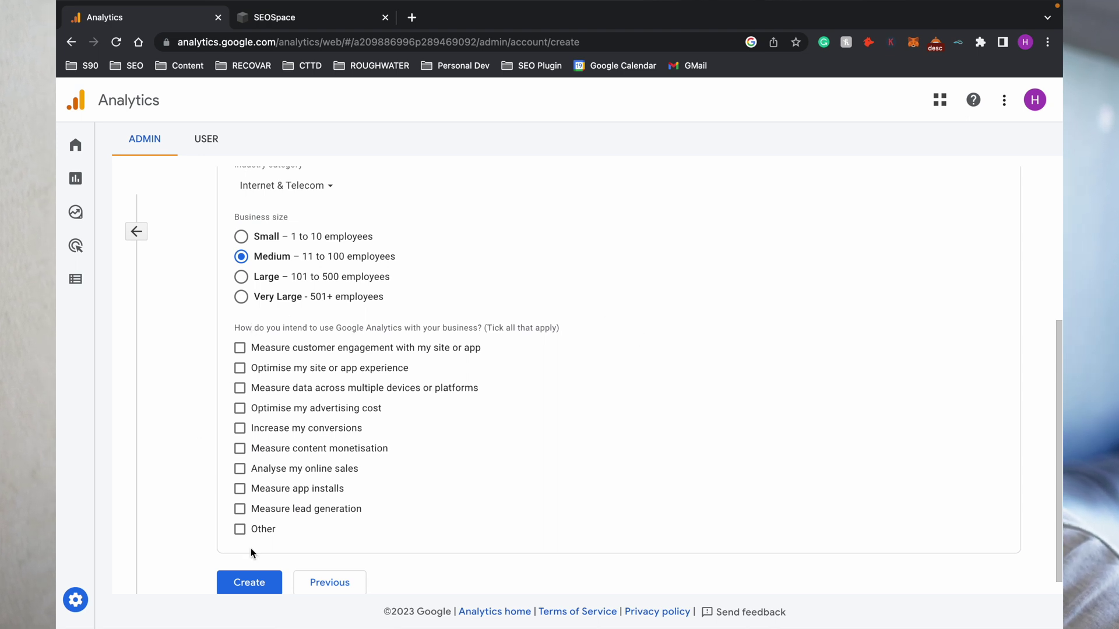
scroll(256, 559, "down", 1)
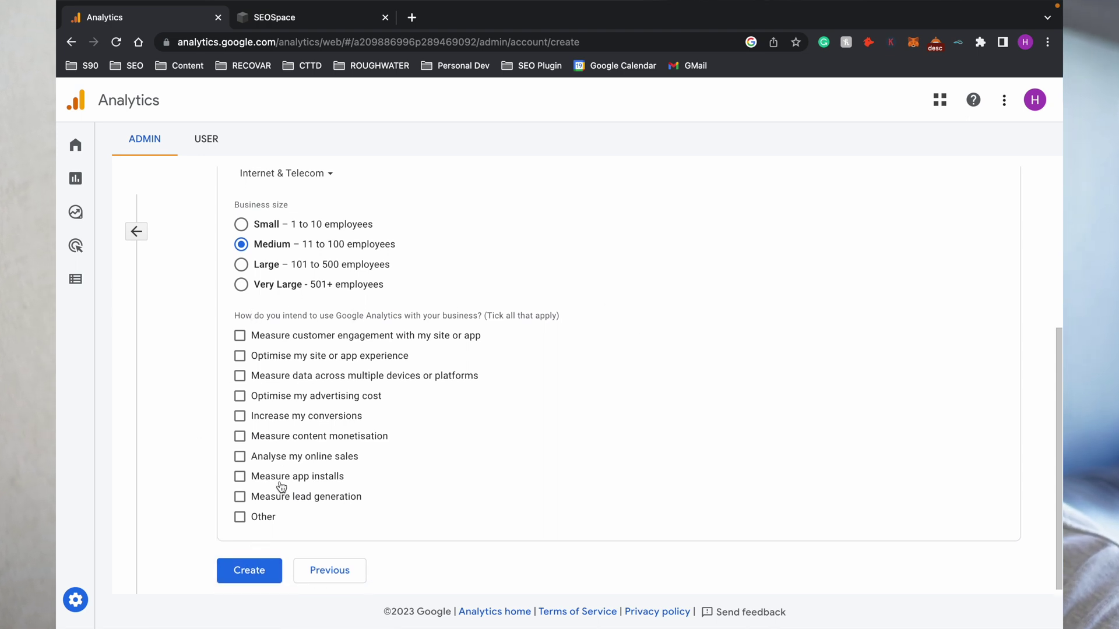
Create the SEOSpace account and property, then pick the Web platform for a data stream
left_click(253, 564)
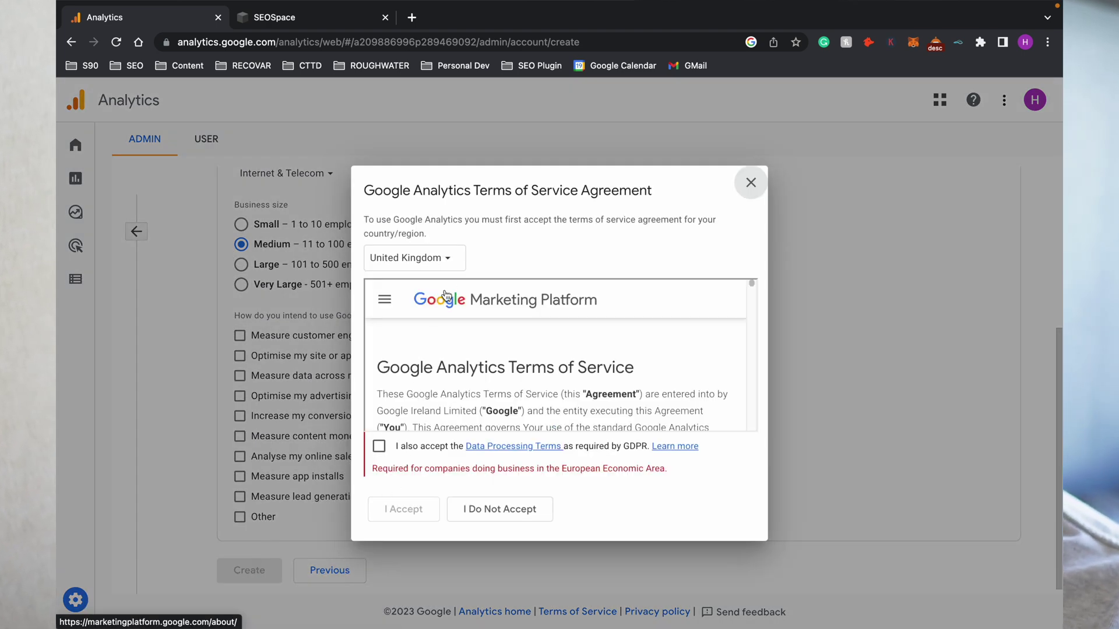
scroll(452, 384, "down", 2)
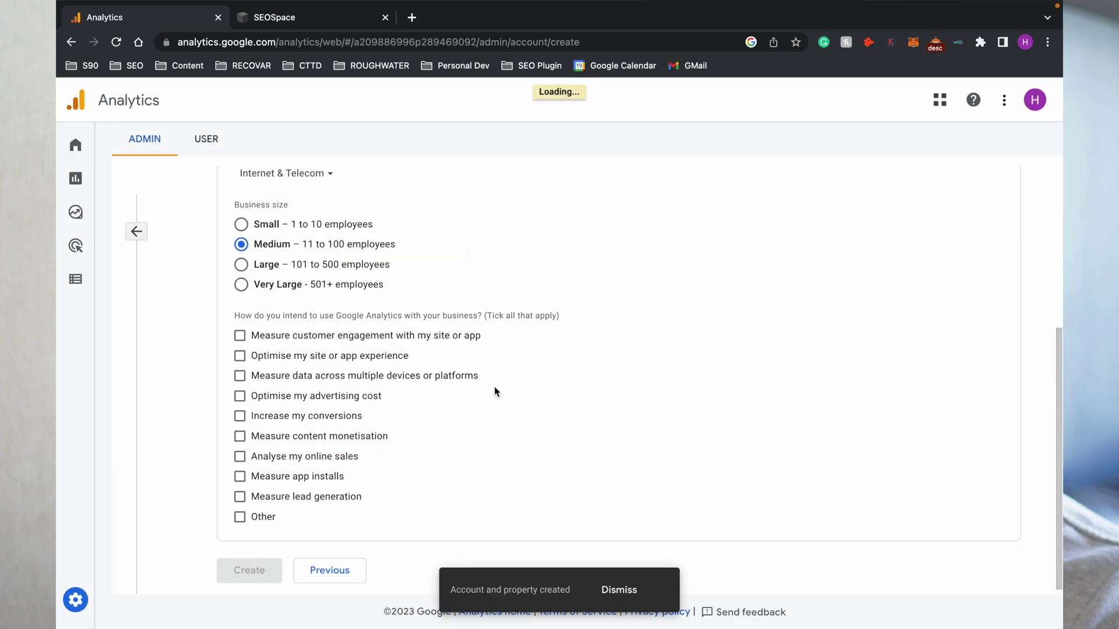
left_click_drag(622, 223, 781, 225)
left_click(781, 225)
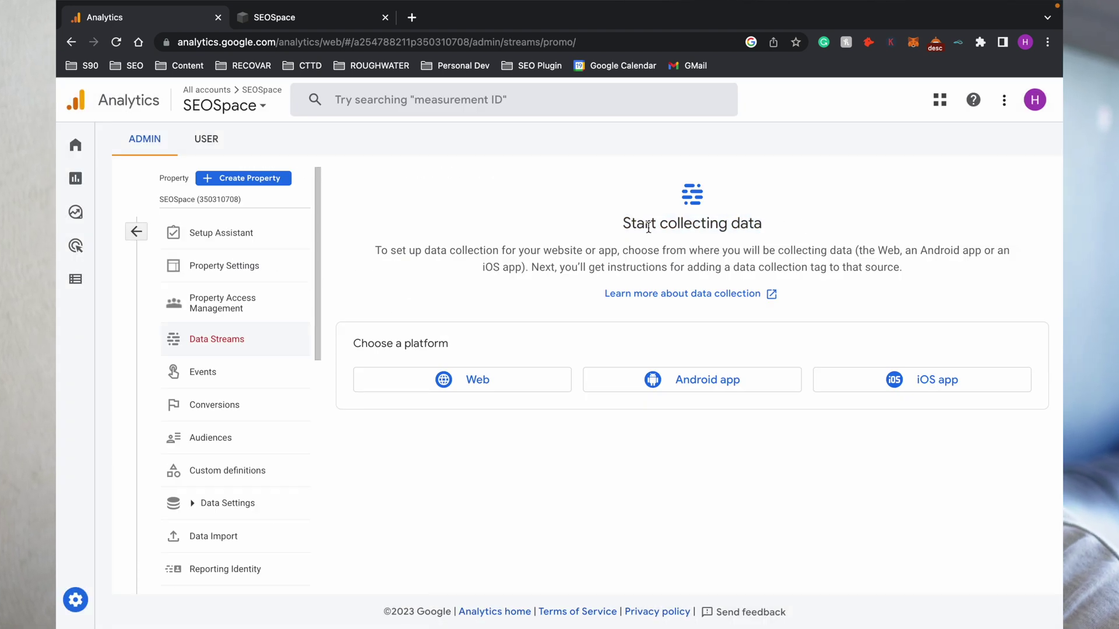
left_click_drag(621, 224, 779, 216)
left_click(783, 216)
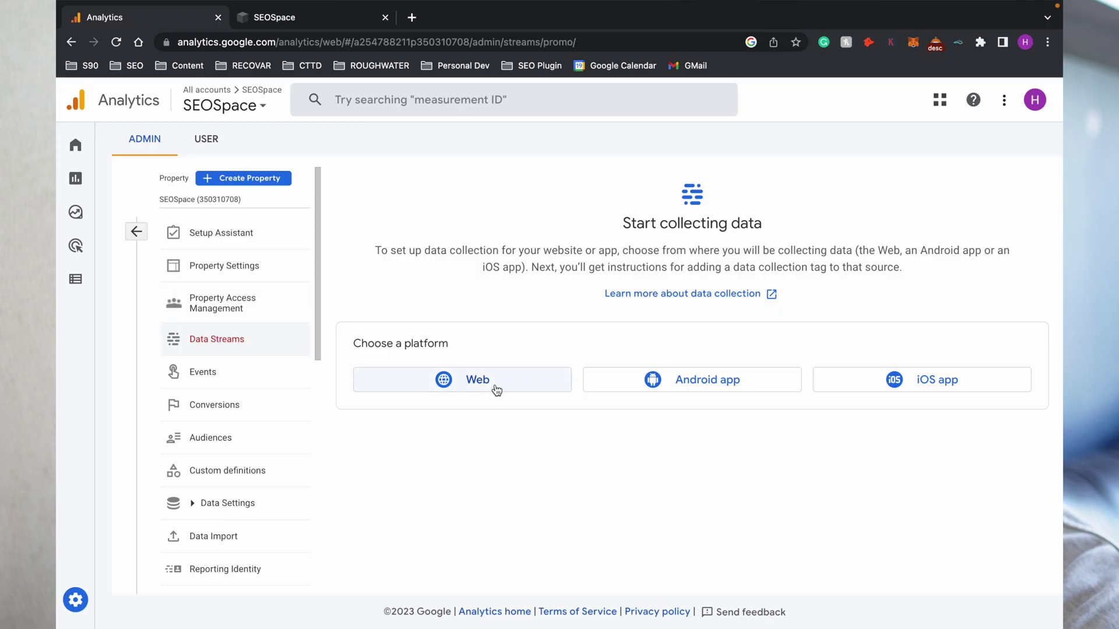
left_click(495, 386)
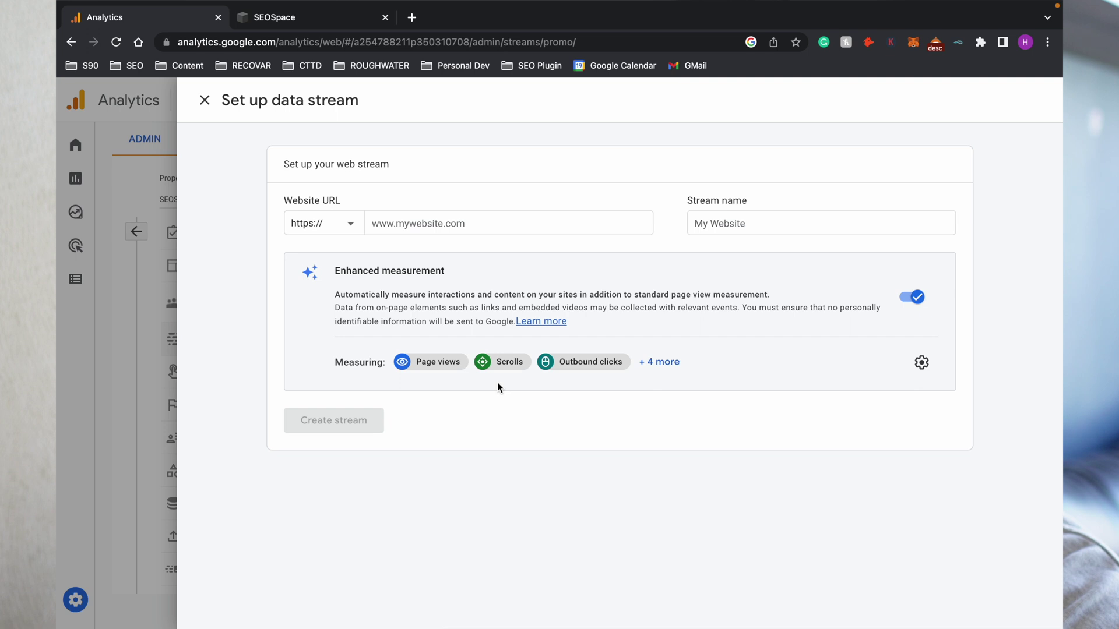
left_click(287, 22)
left_click(283, 42)
key("ctrl+c")
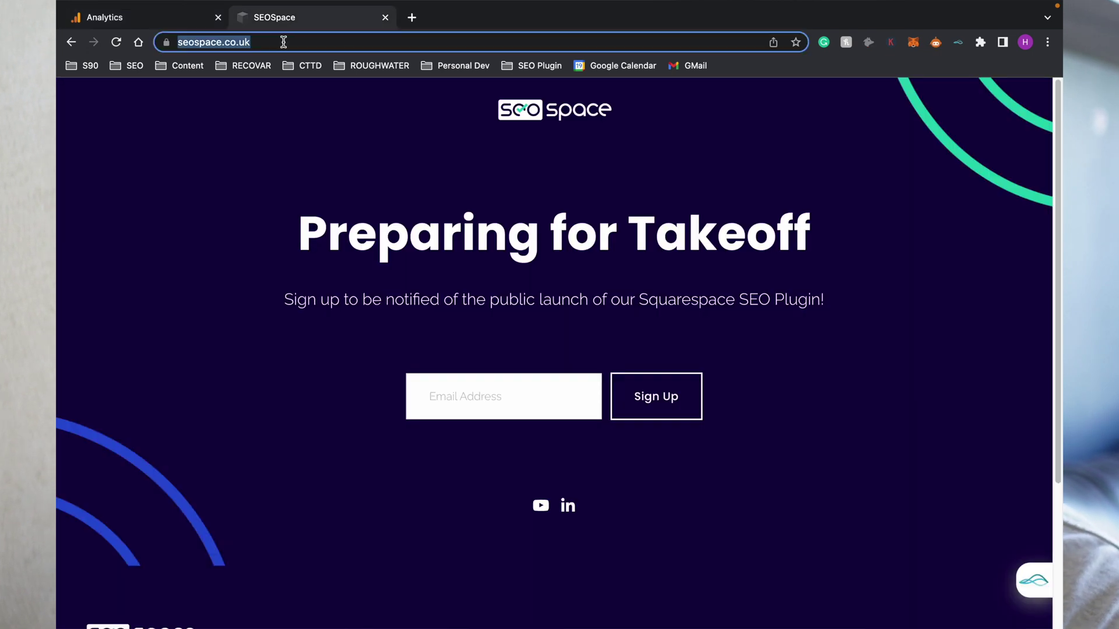
left_click(176, 19)
left_click(401, 232)
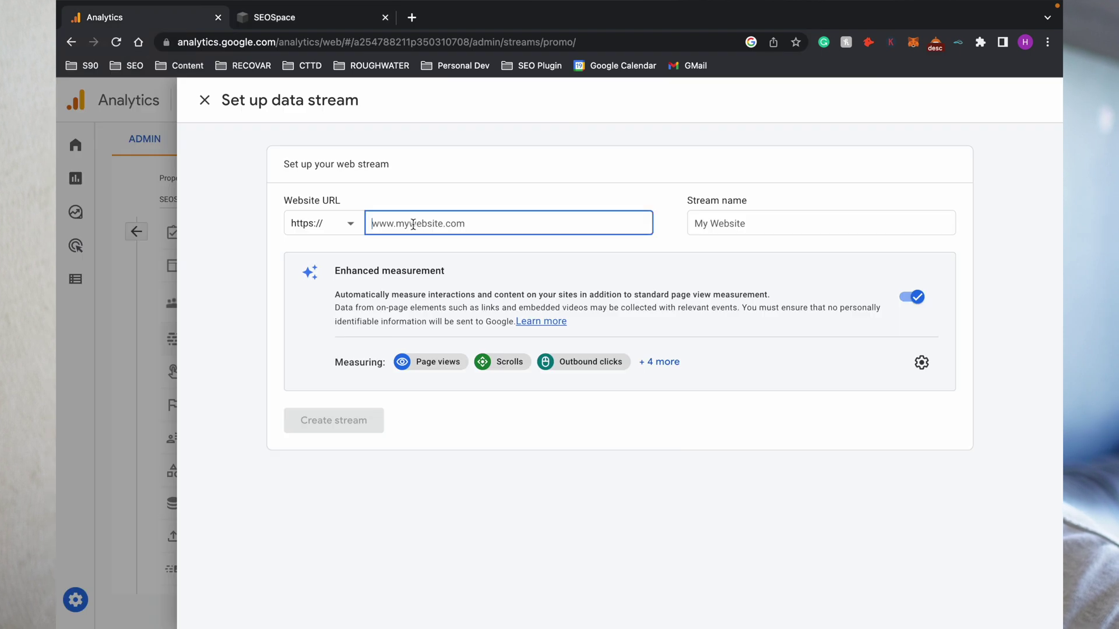
key("ctrl+v")
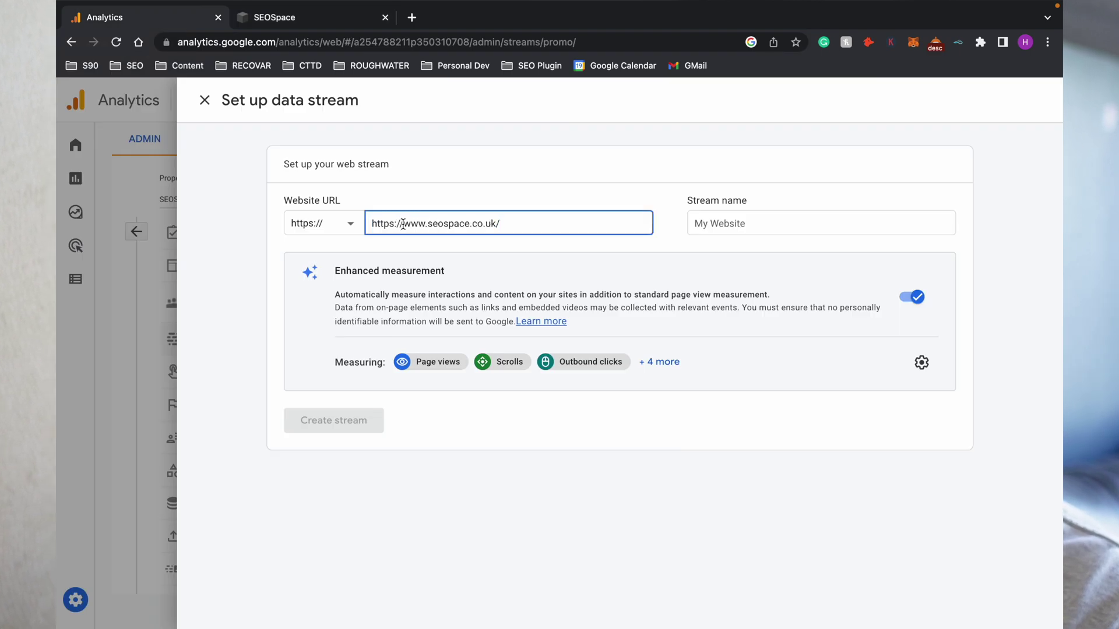
key("BackSpace")
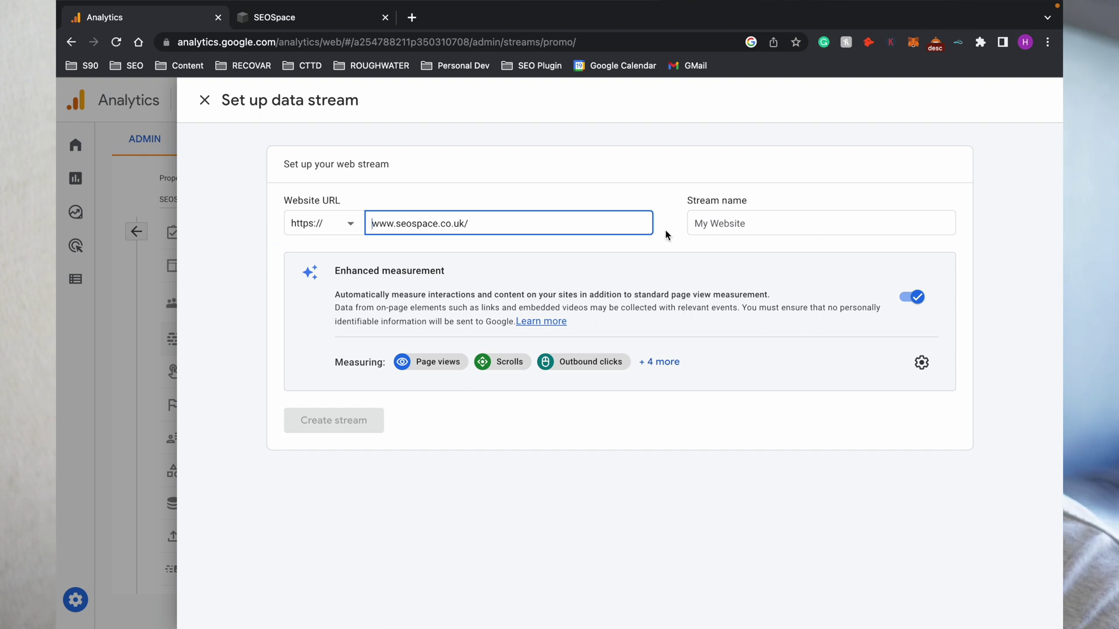
Name the stream SEOSpace and create it
left_click(777, 222)
type("SEOSpace")
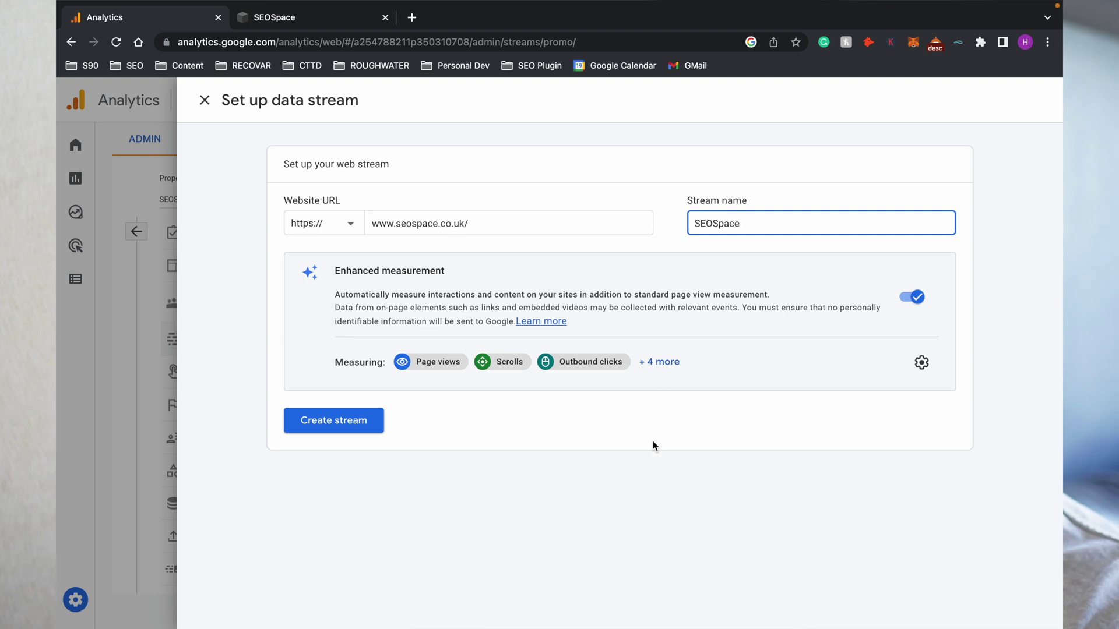
left_click(653, 442)
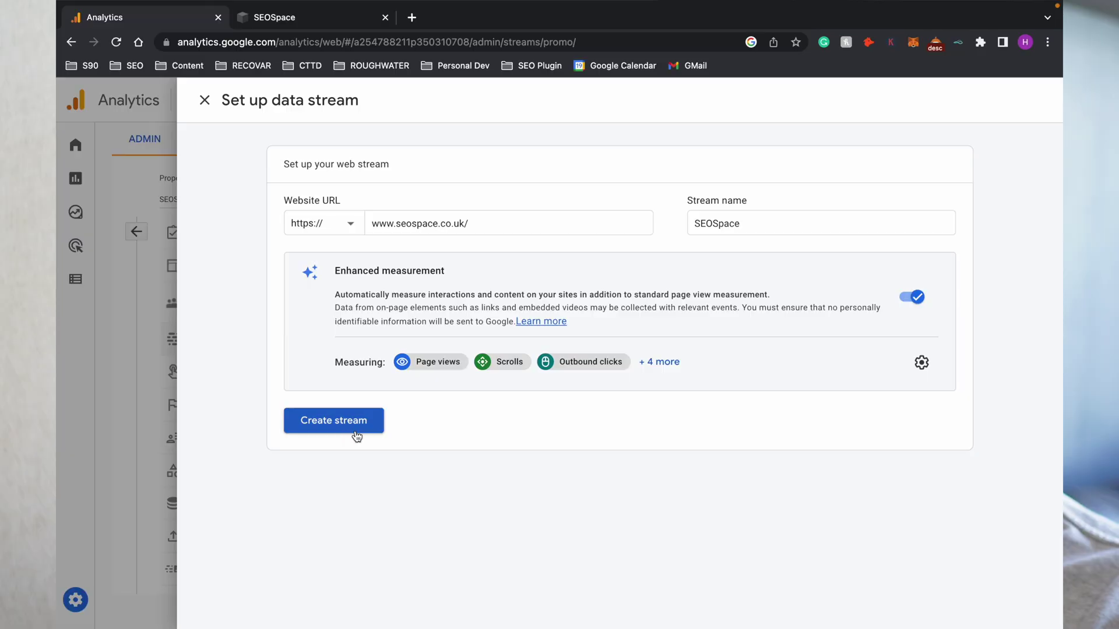
left_click(355, 434)
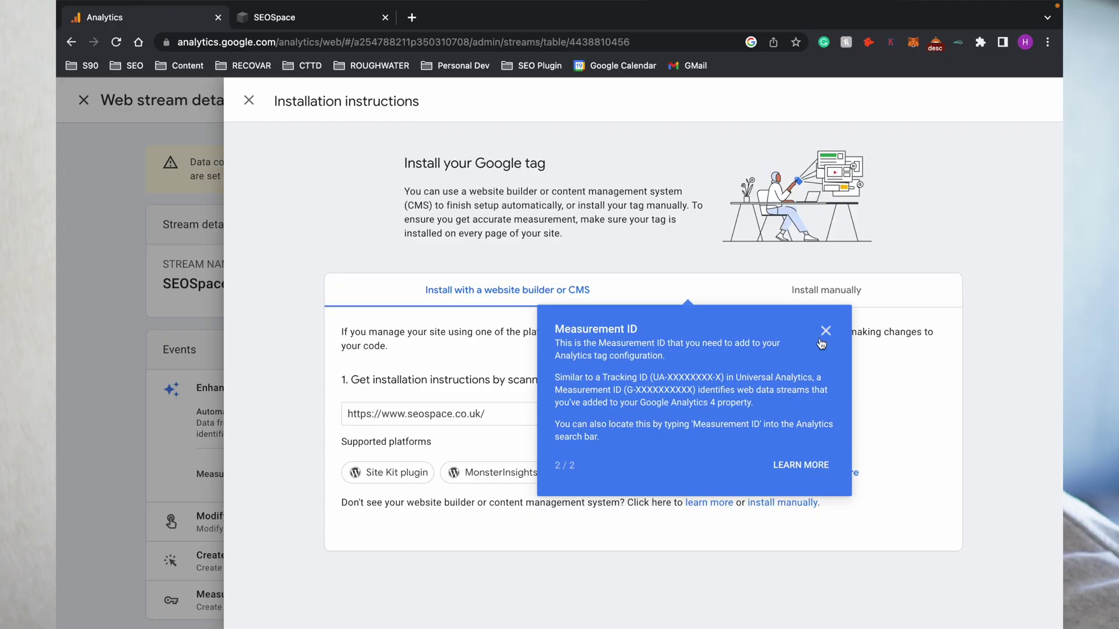
Dismiss the Measurement ID tip and highlight the installation instructions and supported platforms
left_click(822, 339)
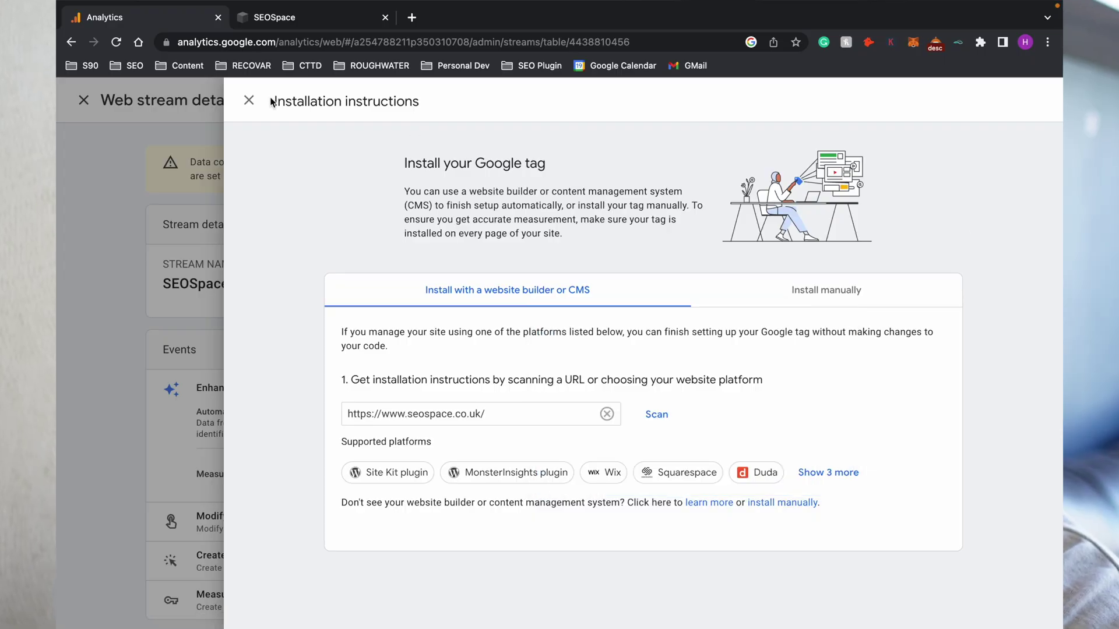
left_click_drag(276, 102, 412, 100)
left_click(331, 176)
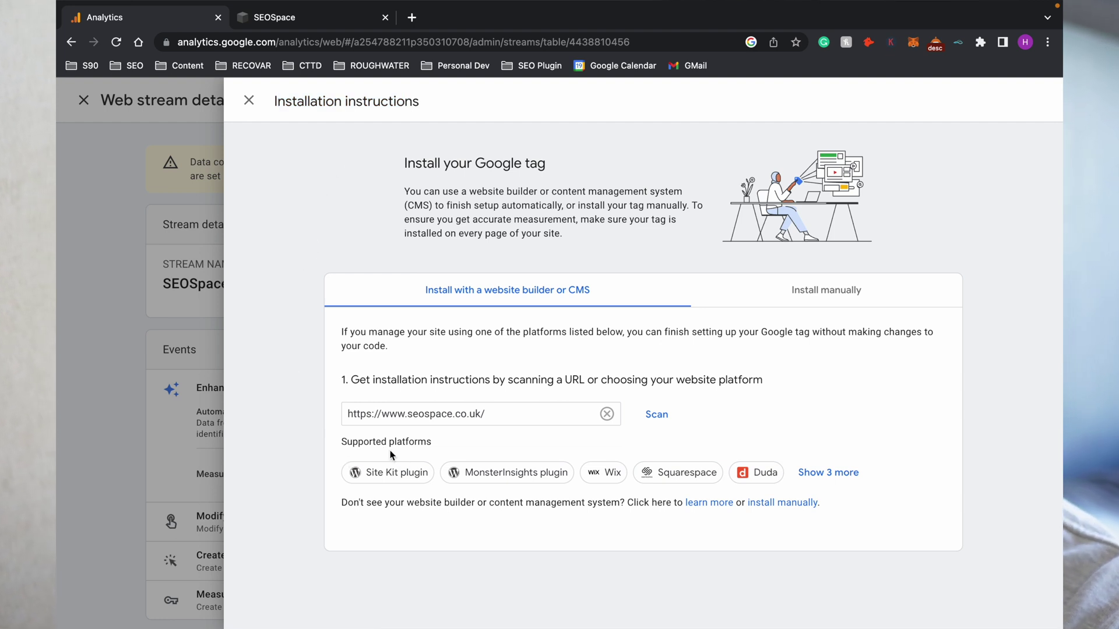
left_click_drag(342, 442, 434, 444)
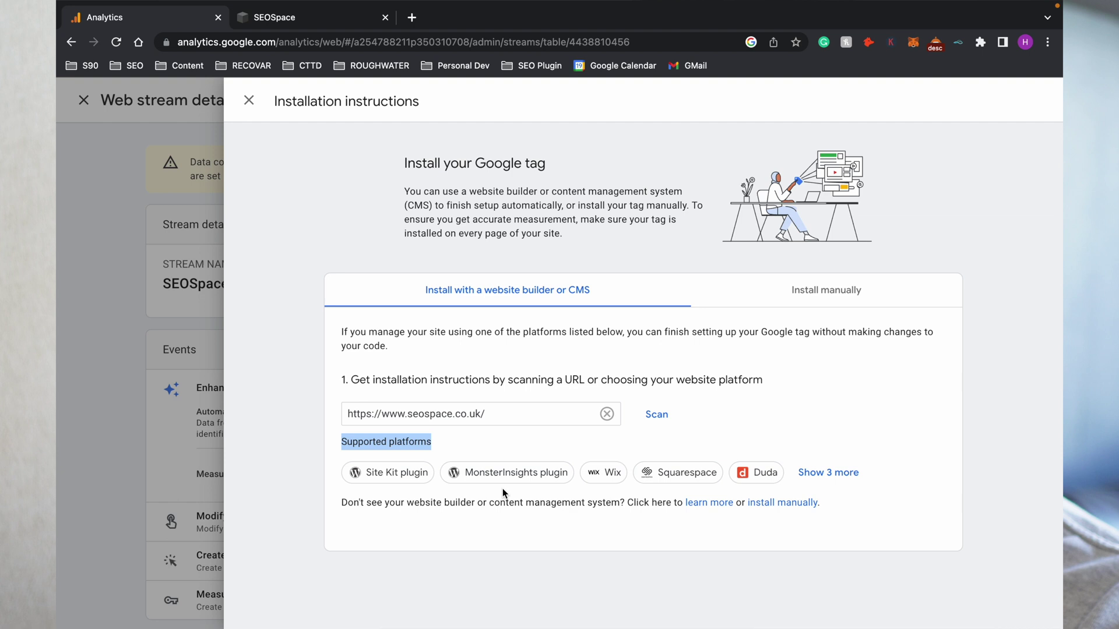
Show the Squarespace installation steps for tag ID G-1V18R9EHK5
left_click(700, 479)
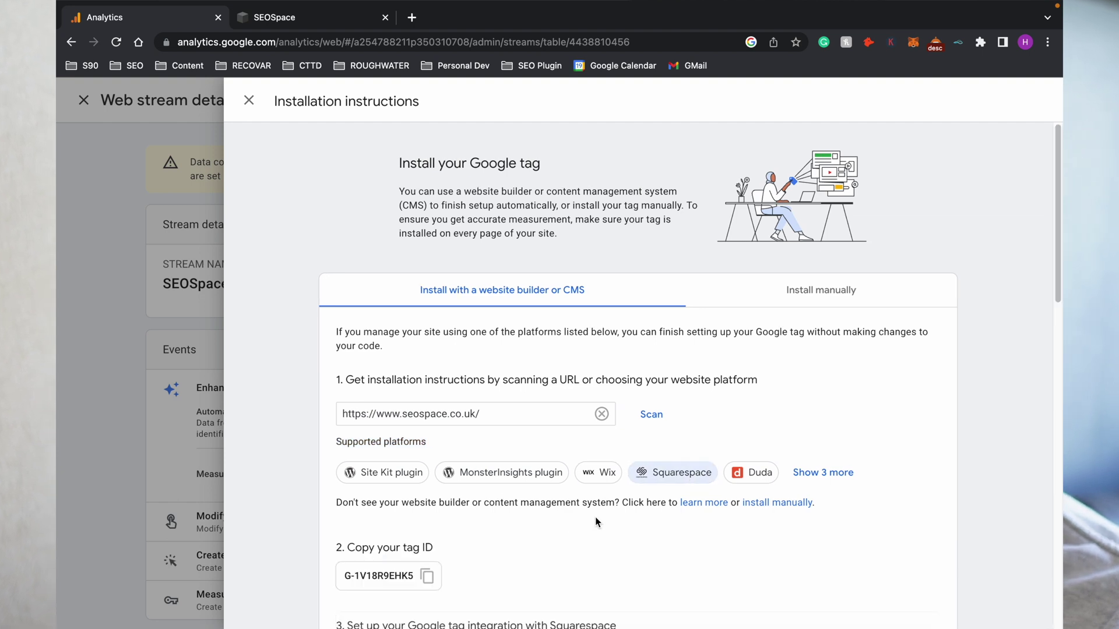
scroll(596, 516, "down", 2)
scroll(487, 477, "down", 3)
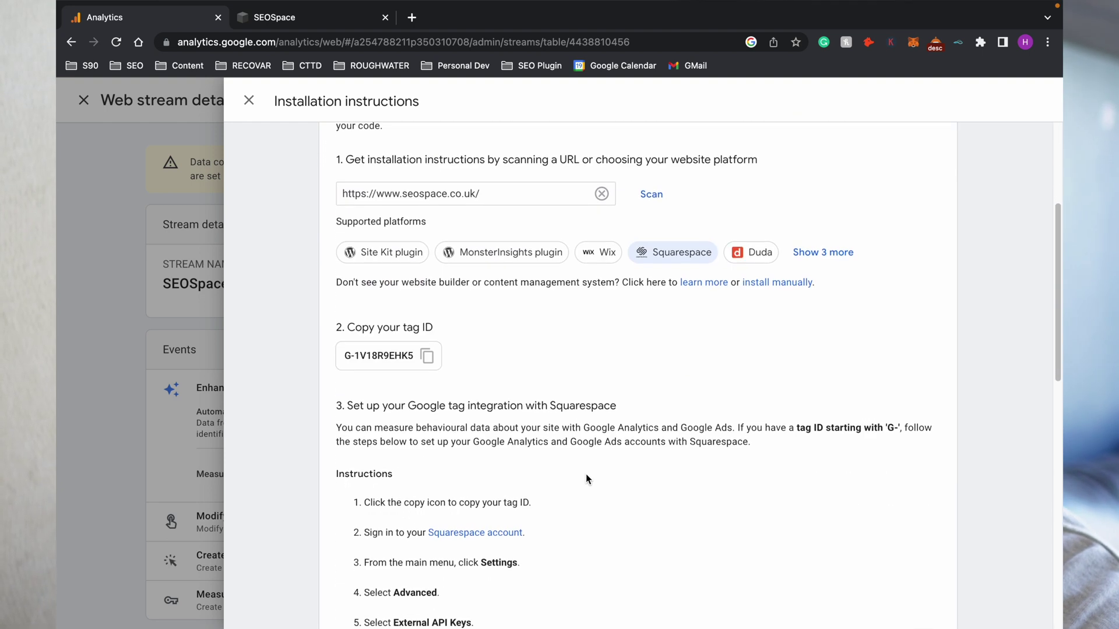
scroll(587, 476, "down", 2)
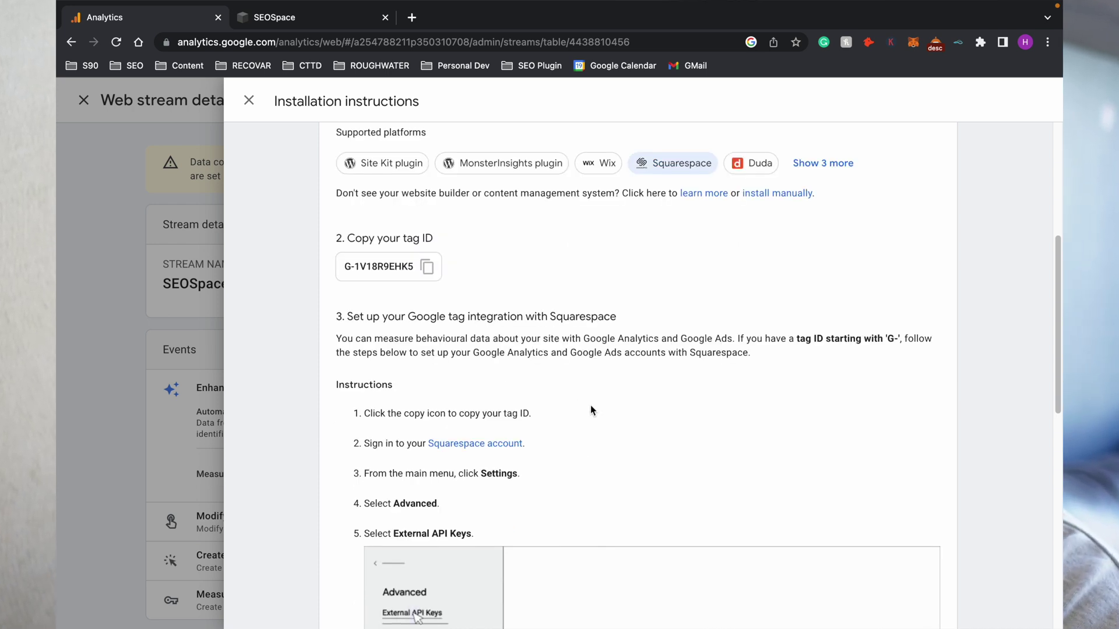
scroll(593, 408, "up", 2)
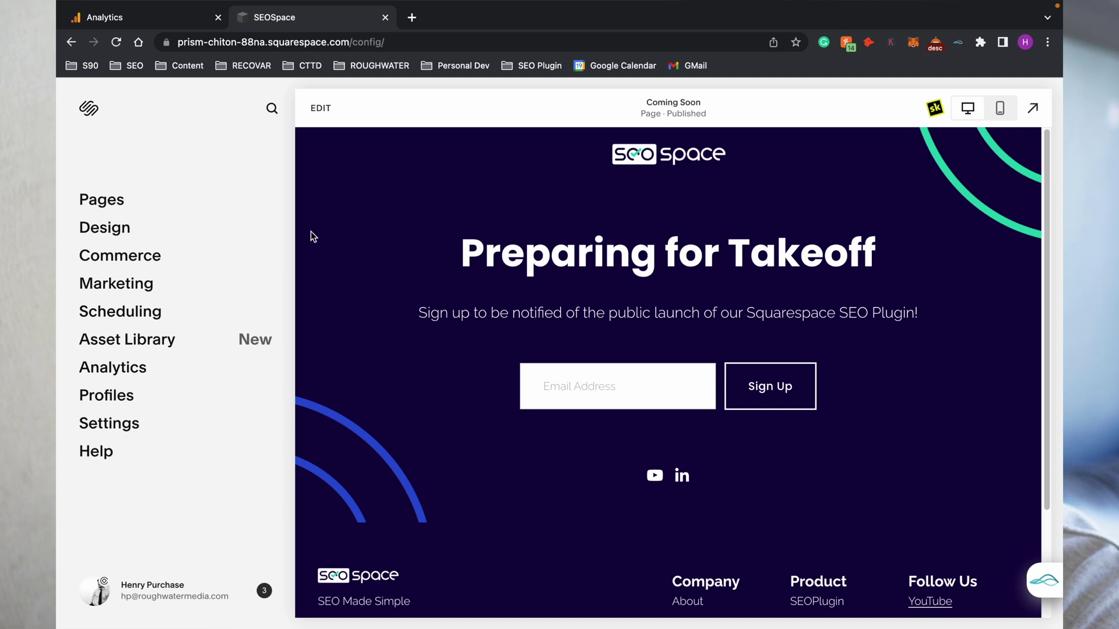
In Squarespace, go to Settings > Advanced > External API Keys and highlight the Google Analytics field
left_click(129, 430)
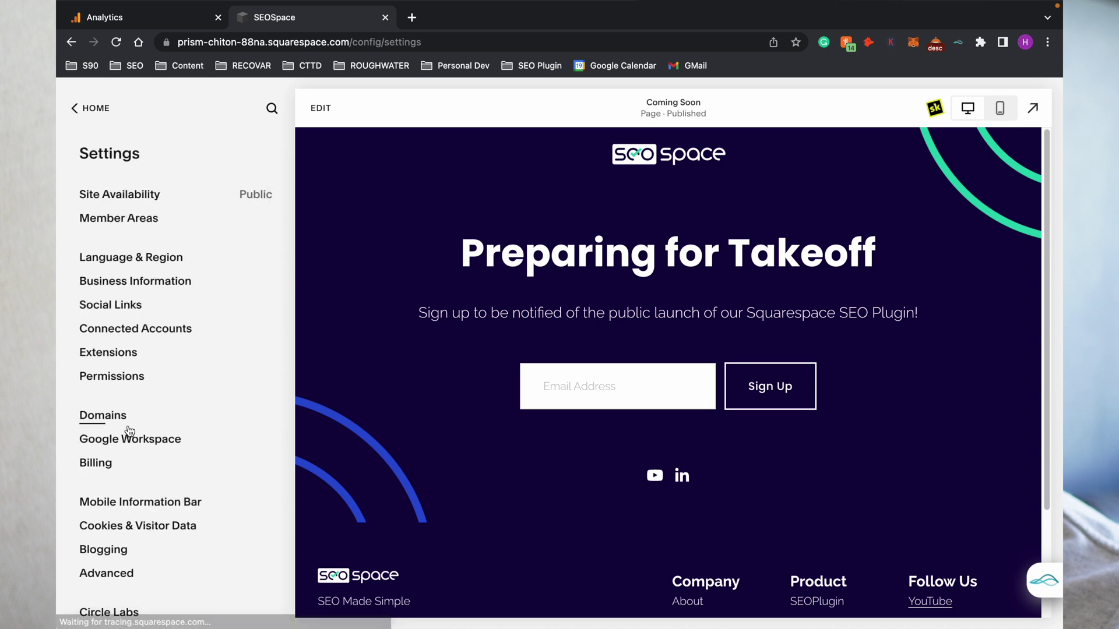
left_click(122, 577)
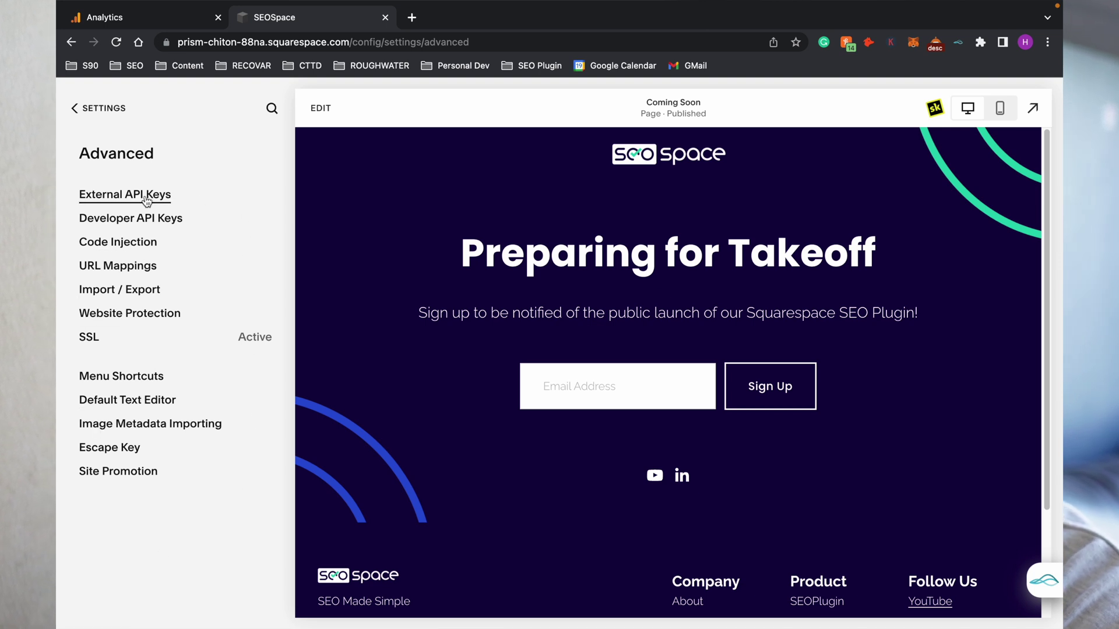
left_click(104, 201)
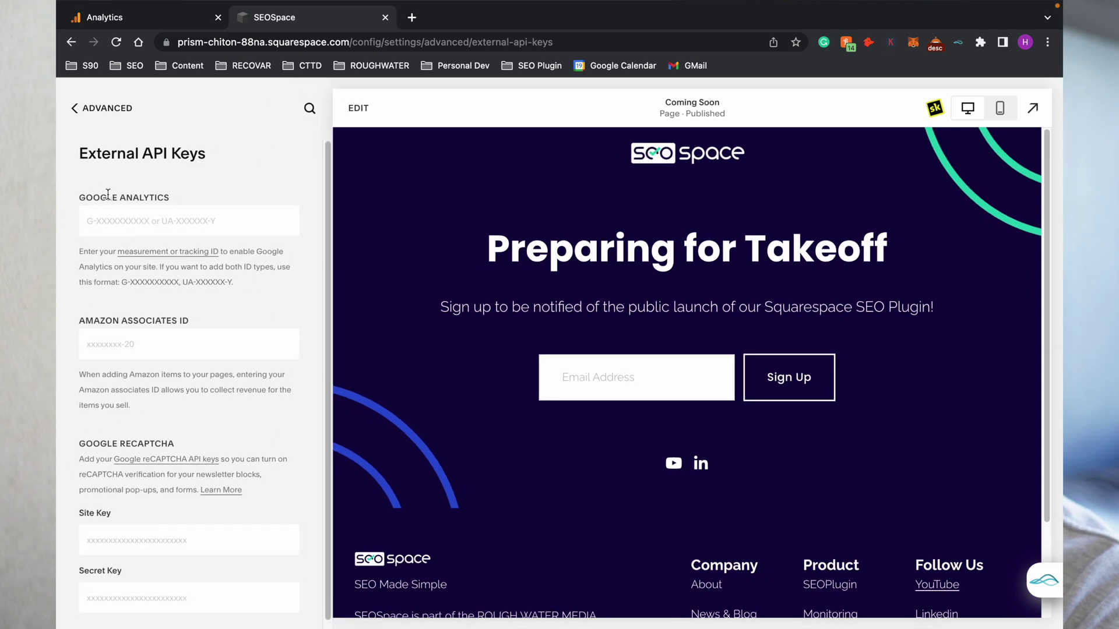
left_click_drag(81, 198, 174, 194)
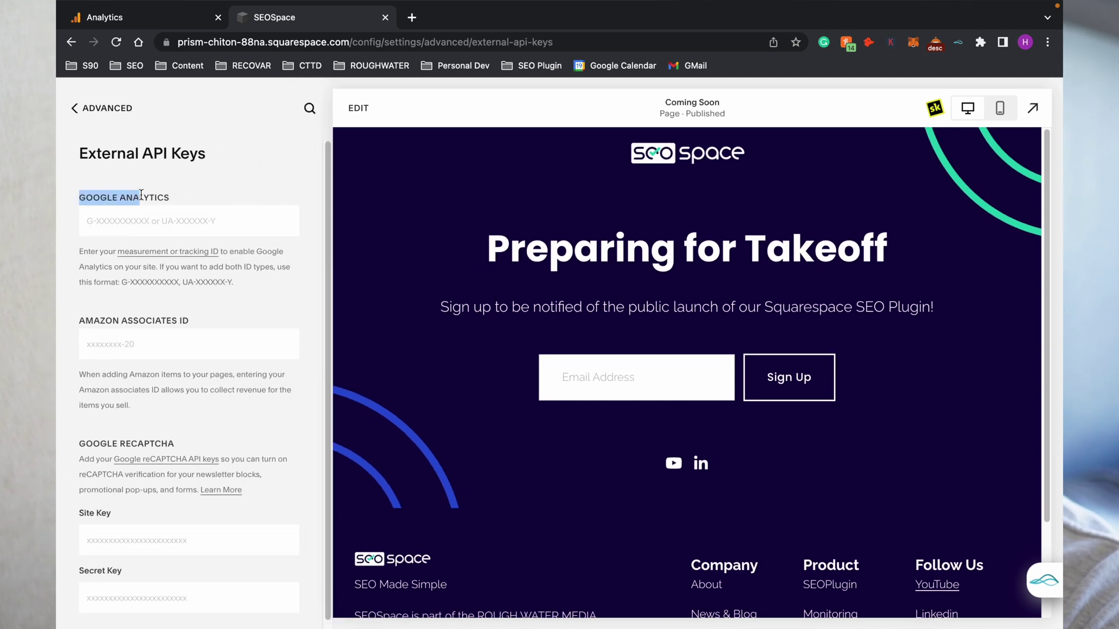
left_click(193, 194)
Copy tag ID G-1V18R9EHK5 from Analytics and save it in Squarespace's Google Analytics key field
left_click(147, 17)
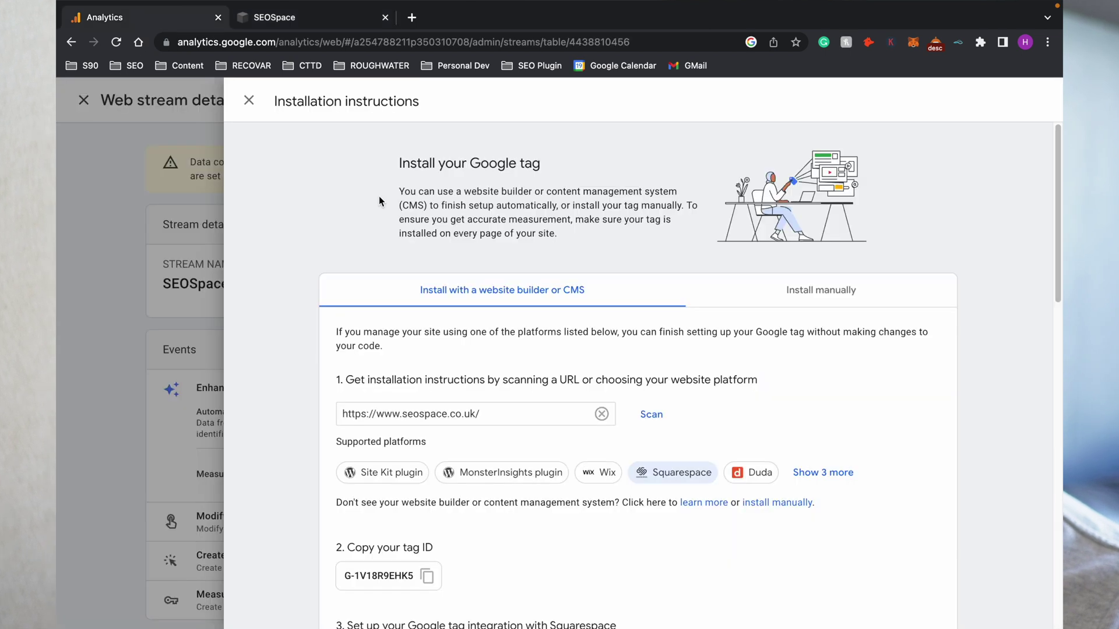
scroll(456, 461, "down", 3)
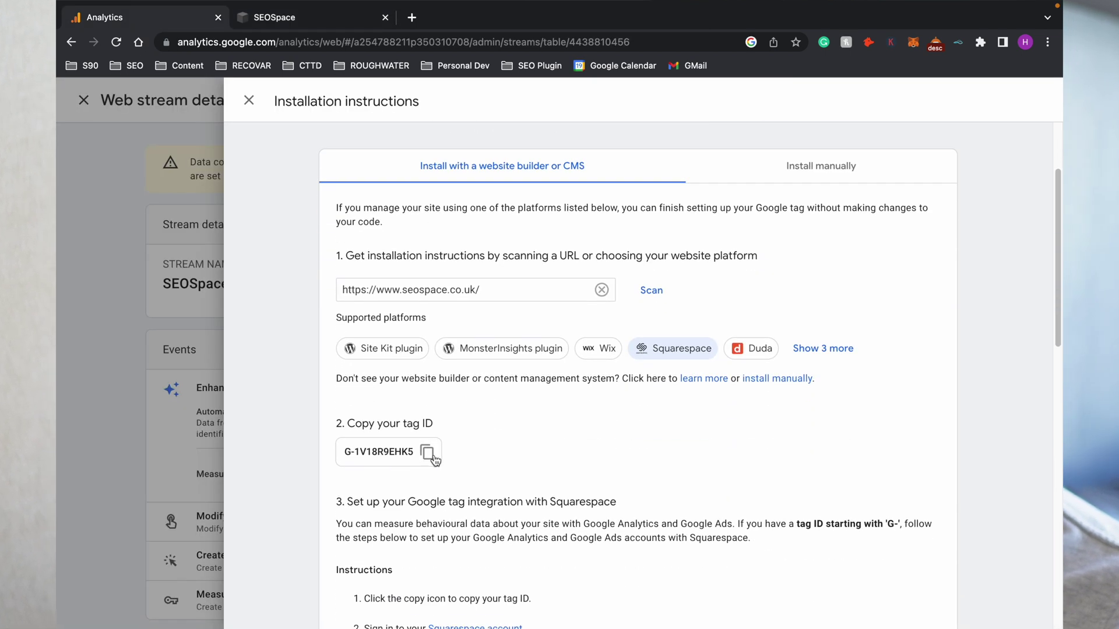
left_click(433, 459)
left_click(275, 19)
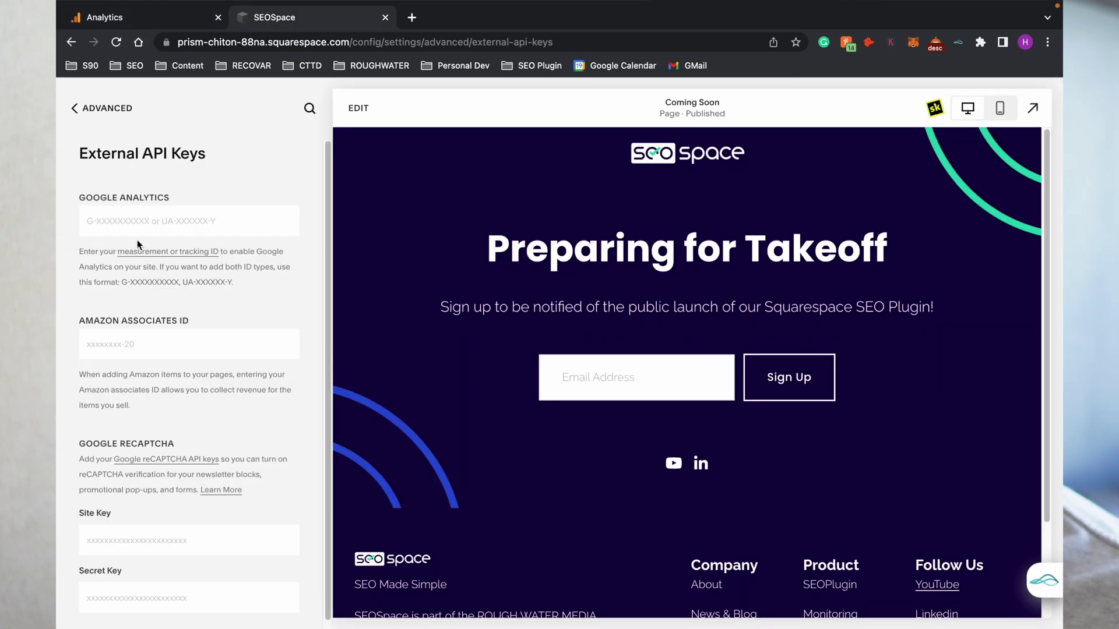
key("ctrl+v")
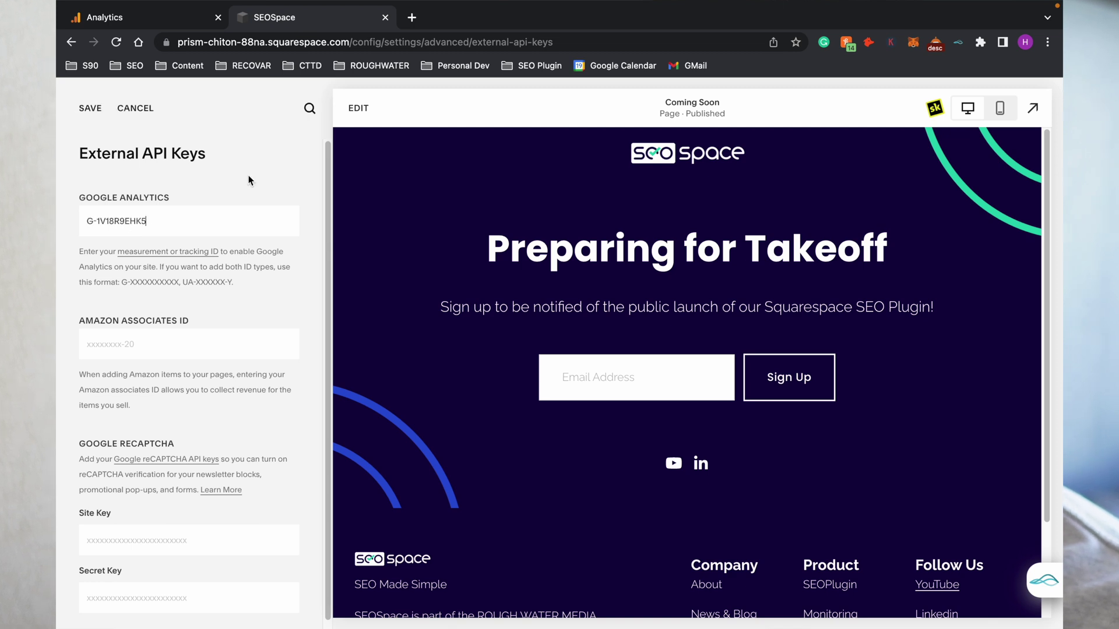
left_click(90, 109)
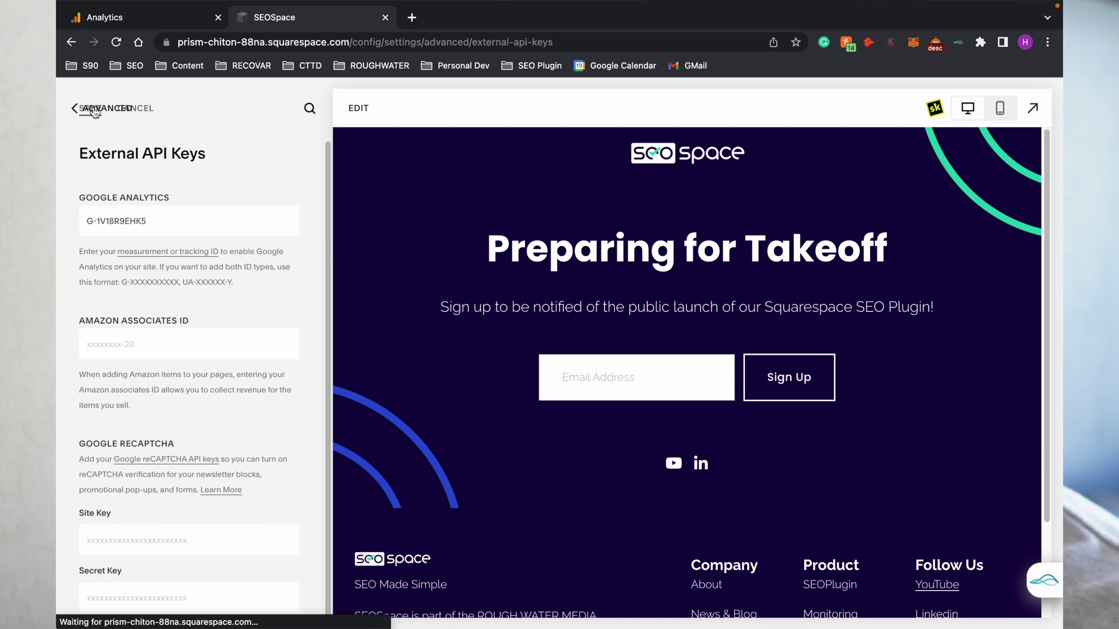
left_click(94, 110)
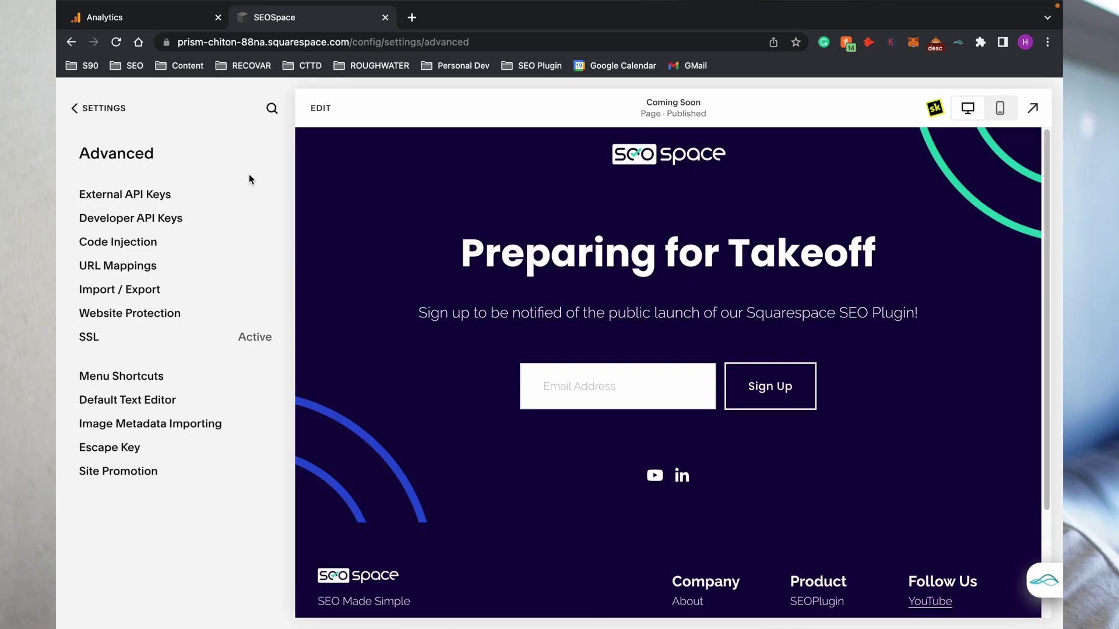
left_click(145, 17)
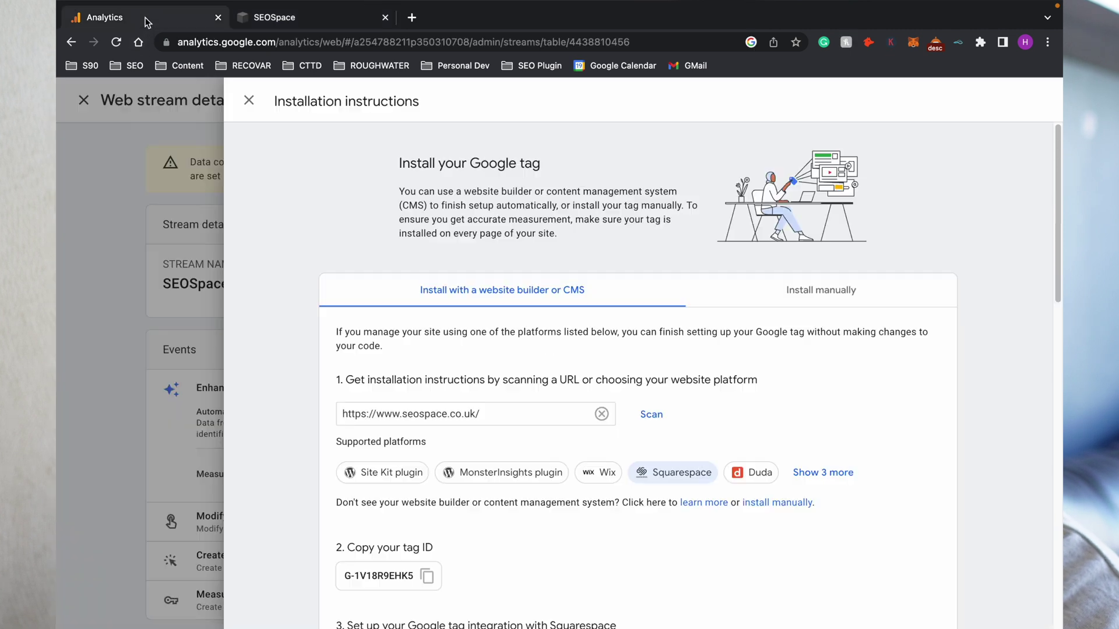
Close the installation instructions and the SEOSpace web stream details to return to Data Streams
left_click(241, 102)
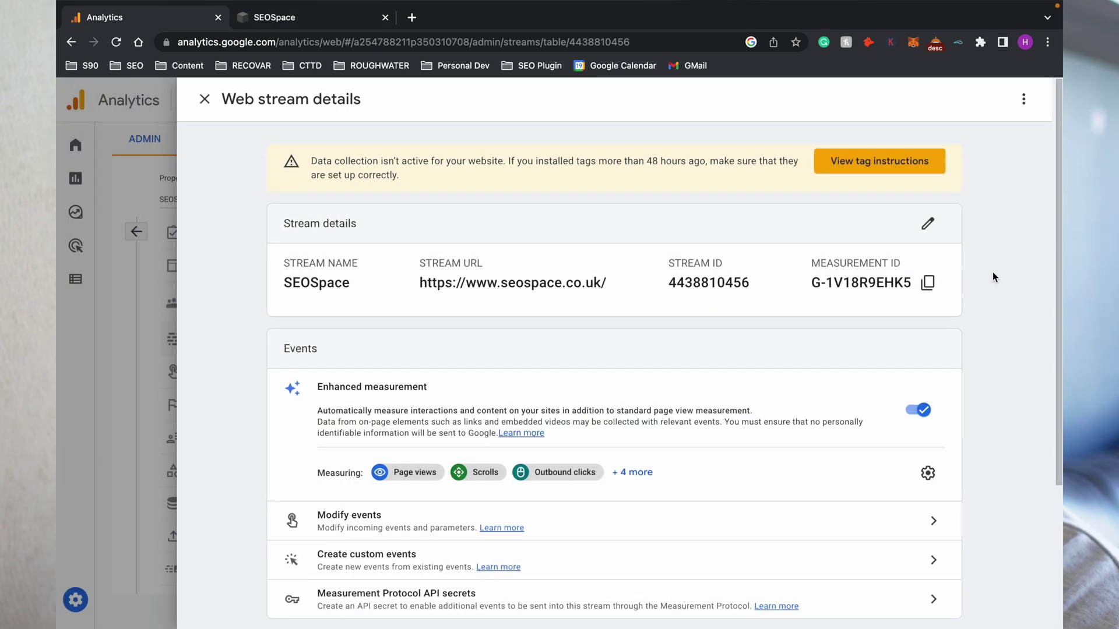
scroll(992, 276, "down", 3)
scroll(992, 272, "down", 1)
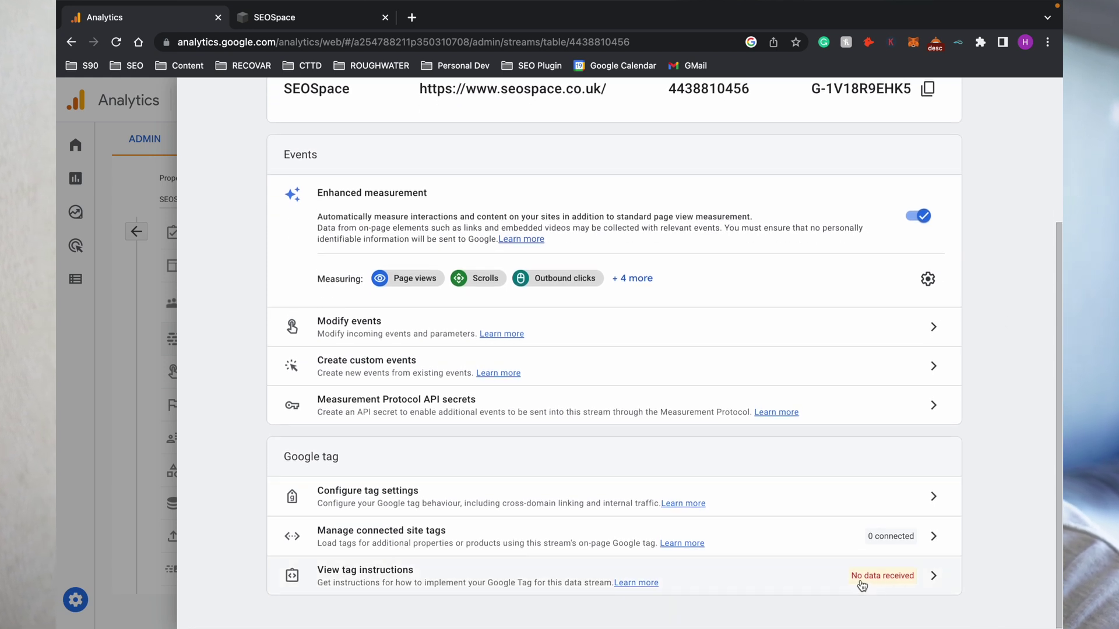
scroll(997, 519, "up", 5)
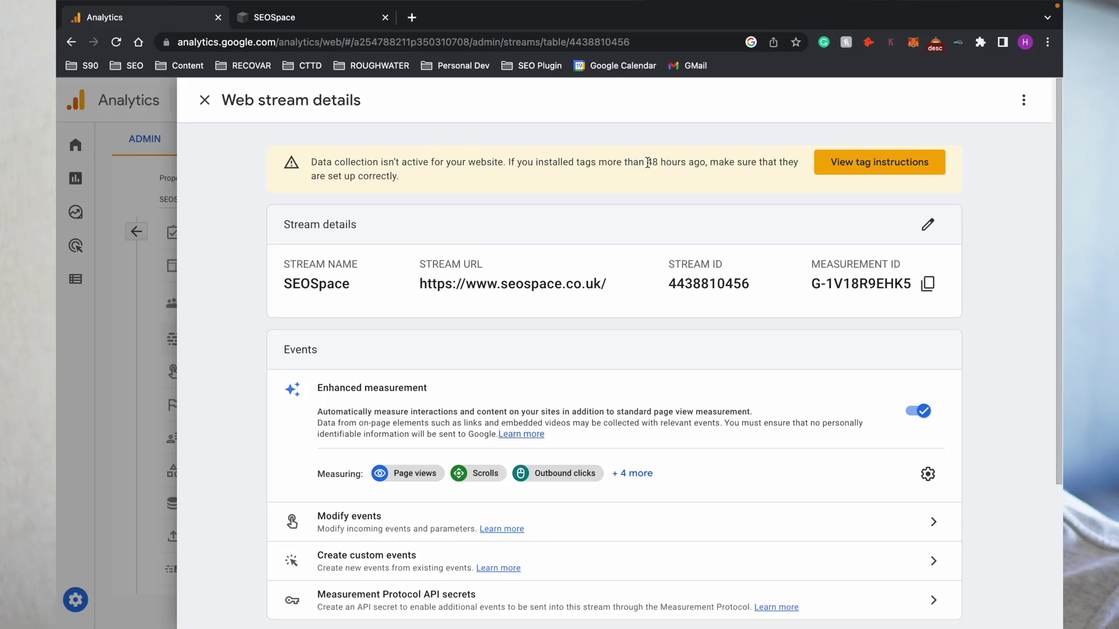
left_click(190, 112)
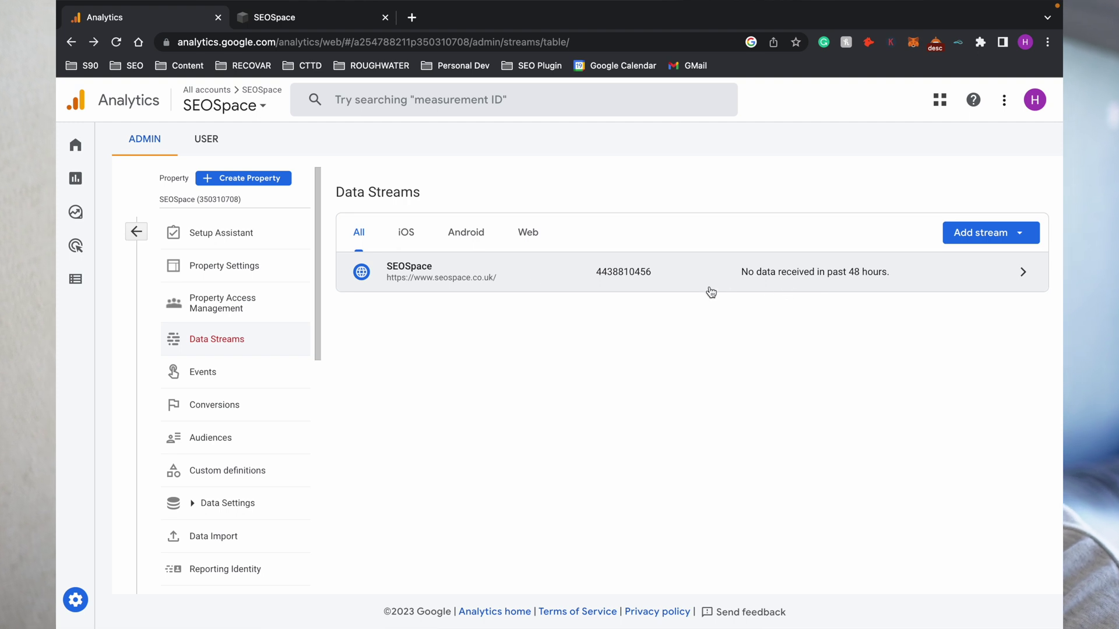
Go to the Analytics Home page and scroll through its cards
left_click(75, 146)
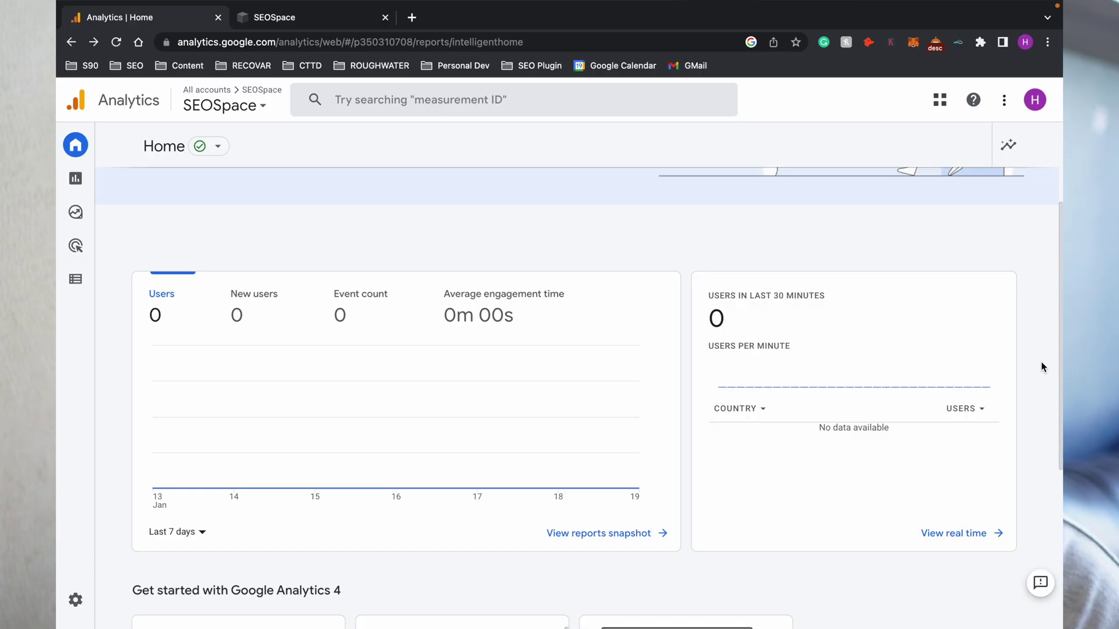
scroll(1041, 364, "up", 3)
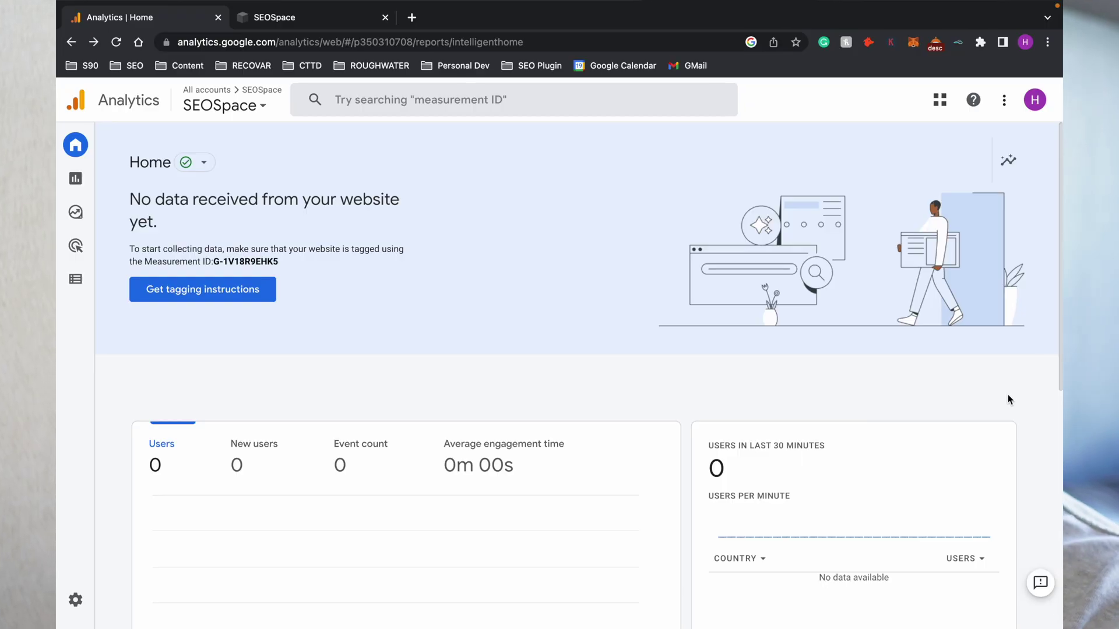
scroll(824, 417, "down", 3)
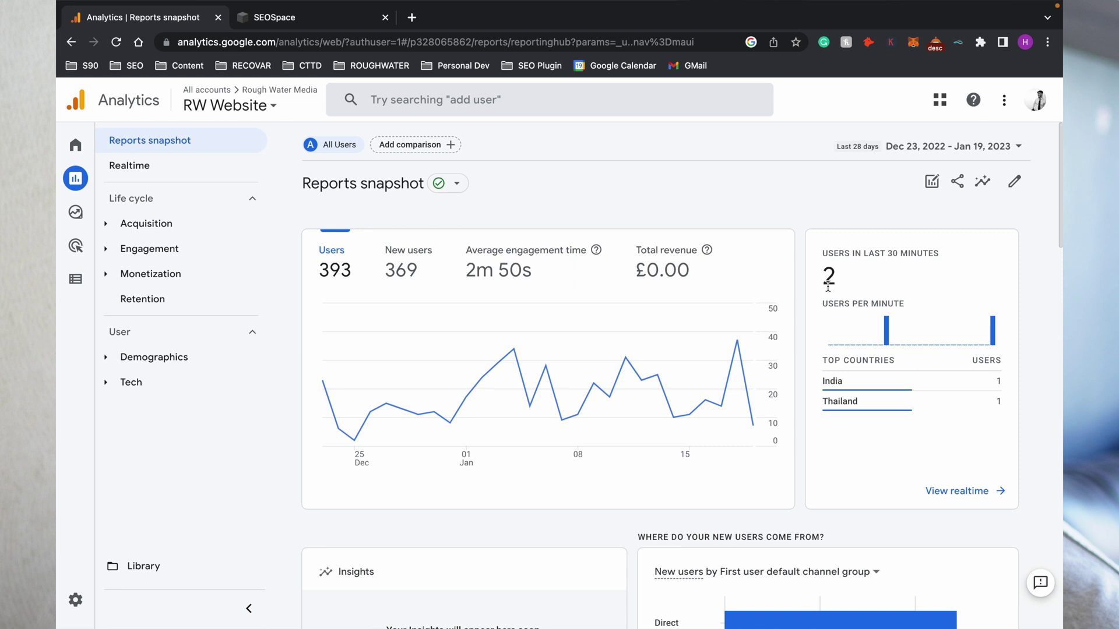
Highlight the Users in last 30 minutes card showing 2 users from India and Thailand
left_click_drag(823, 253, 940, 252)
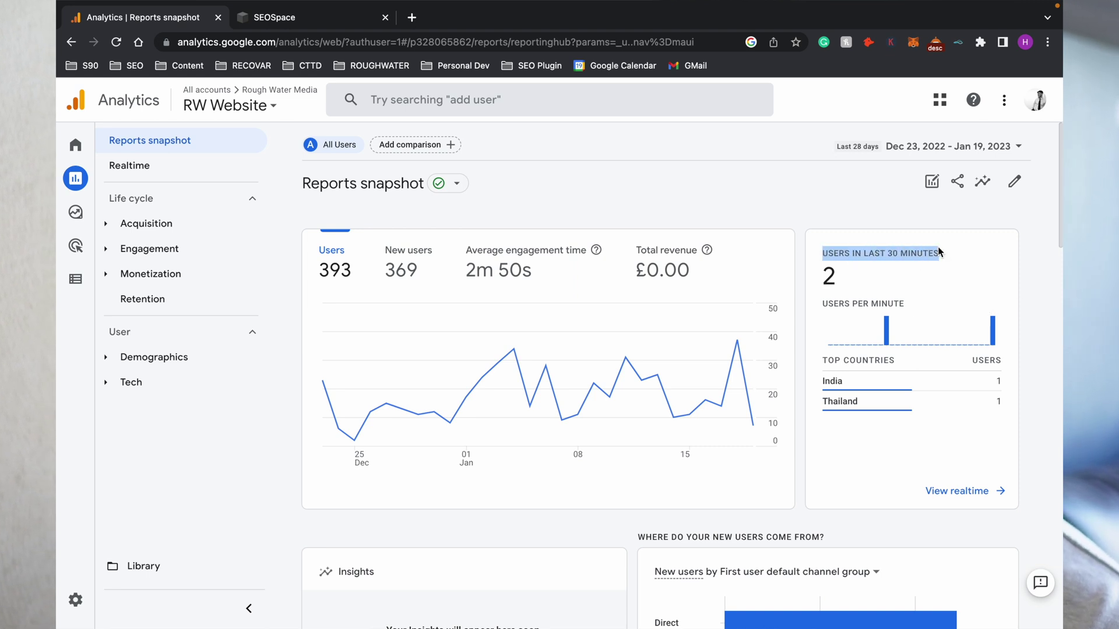
left_click(1030, 345)
mouse_move(888, 411)
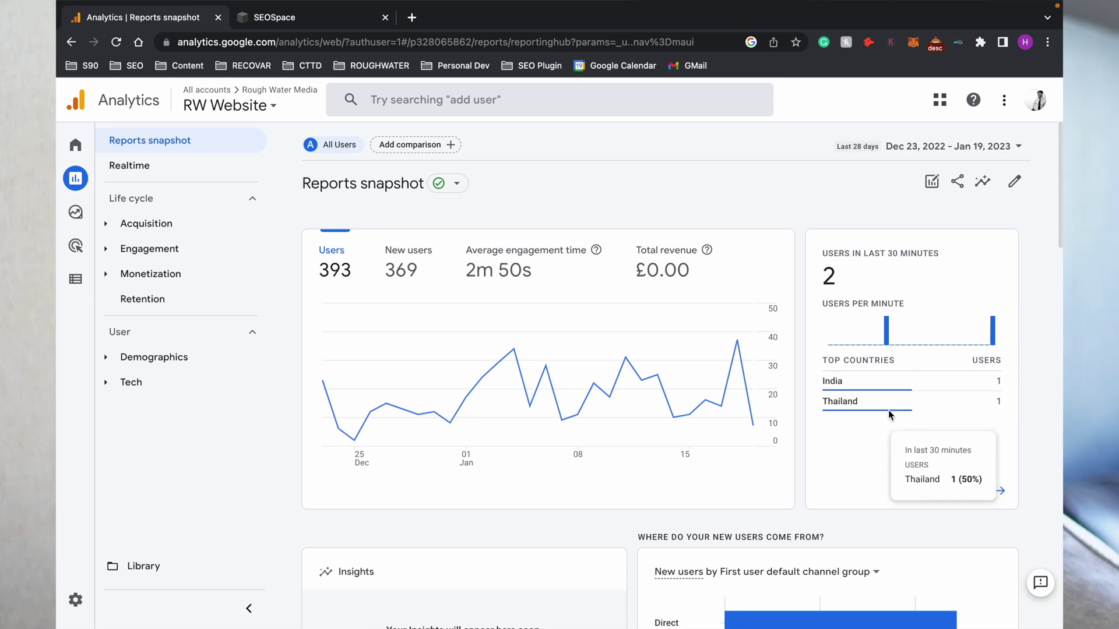